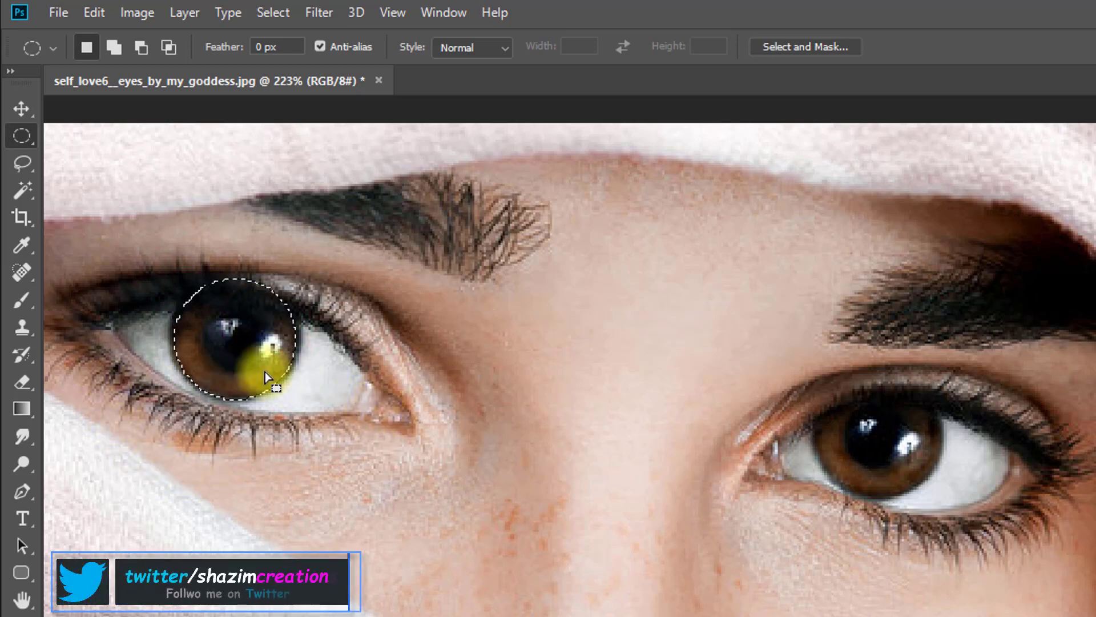
Step: Feather the elliptical selection around the iris with a radius of 6 pixels
key("Left")
key("Right")
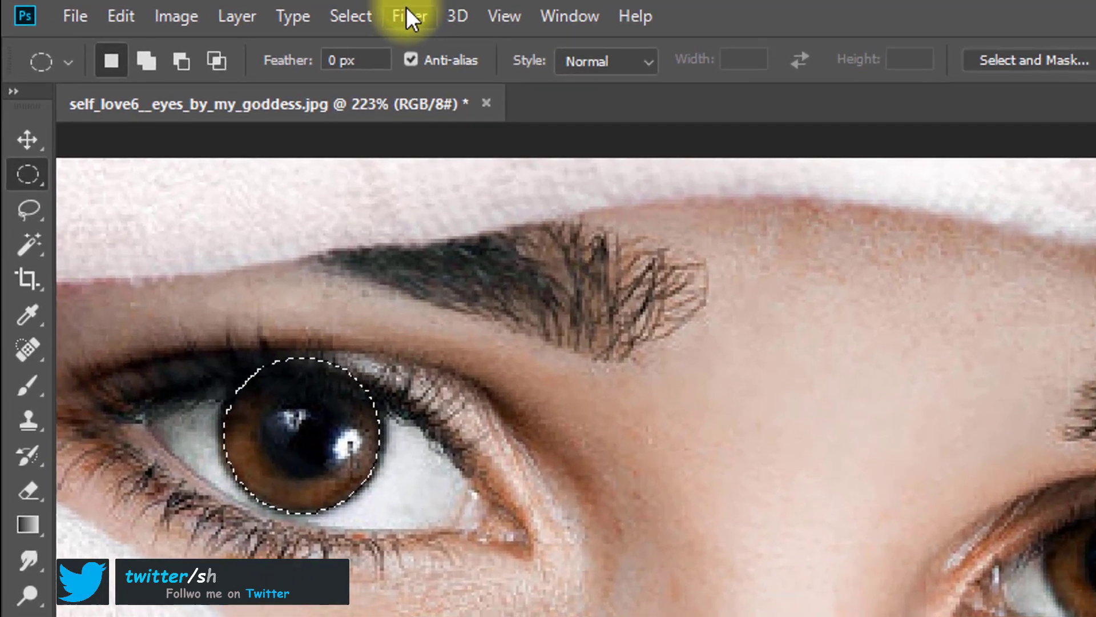
left_click(346, 17)
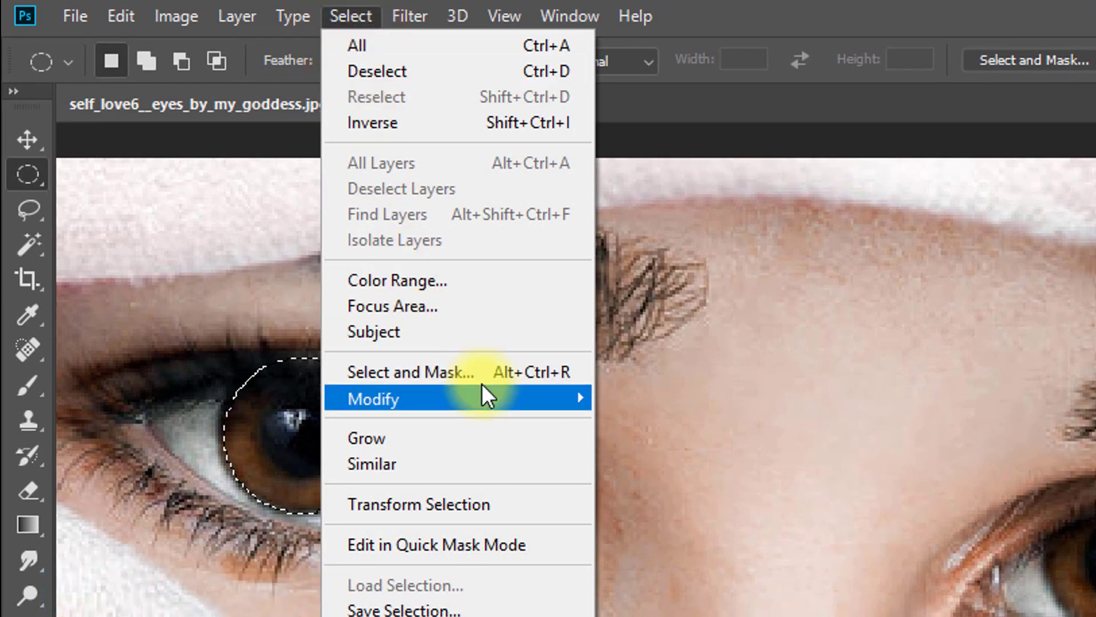
left_click(483, 399)
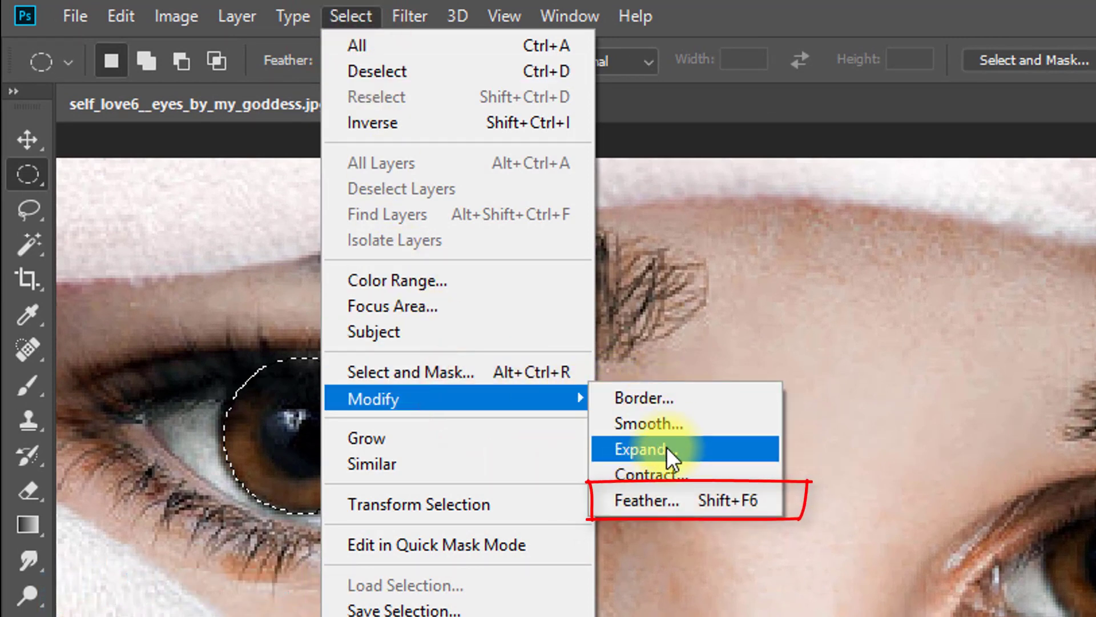
left_click(679, 502)
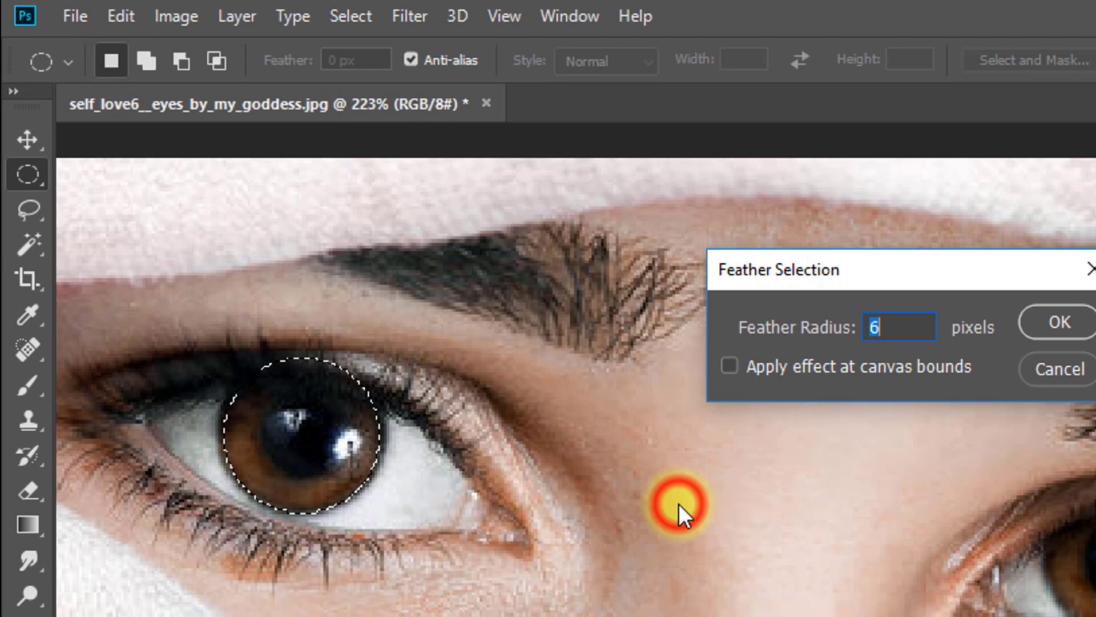
double_click(893, 325)
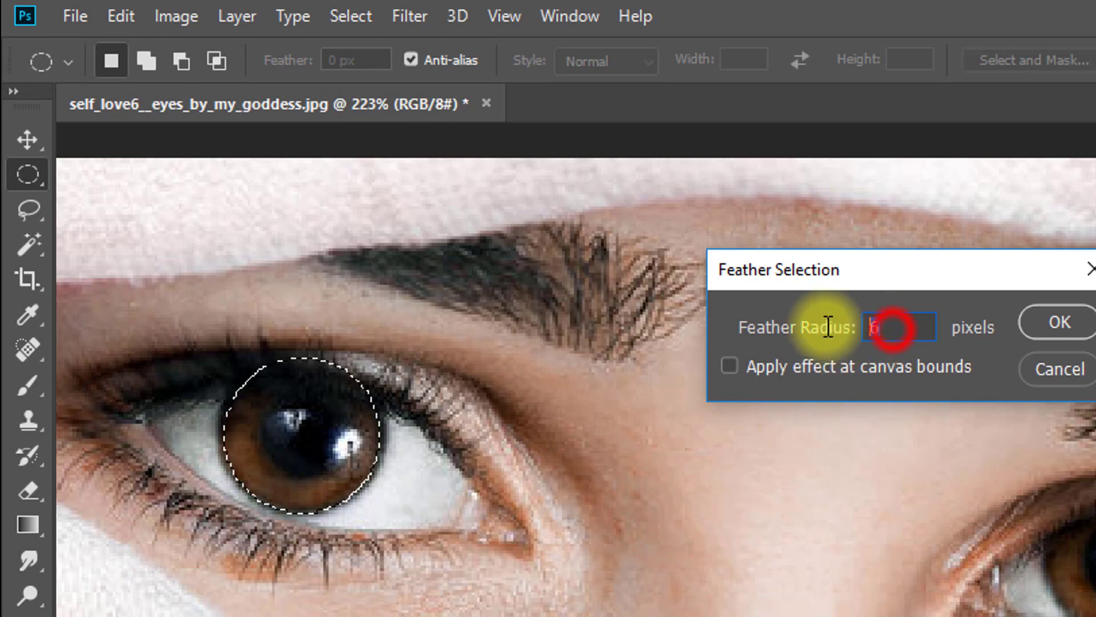
left_click(1051, 327)
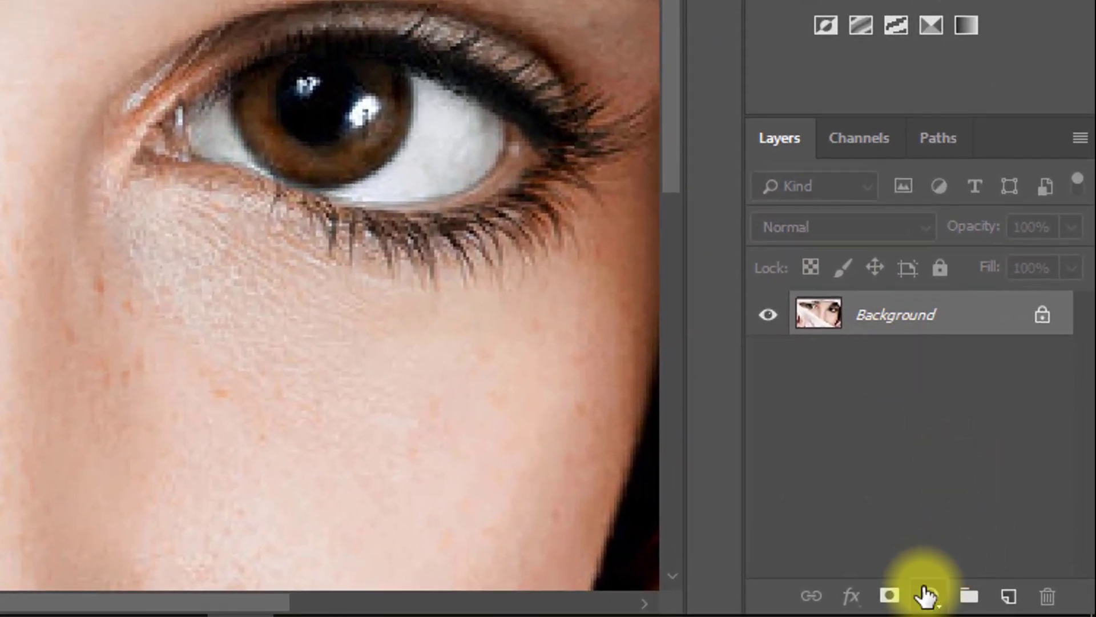
Step: Add a Solid Color fill layer over the selected iris using blue #3000ff
left_click(957, 599)
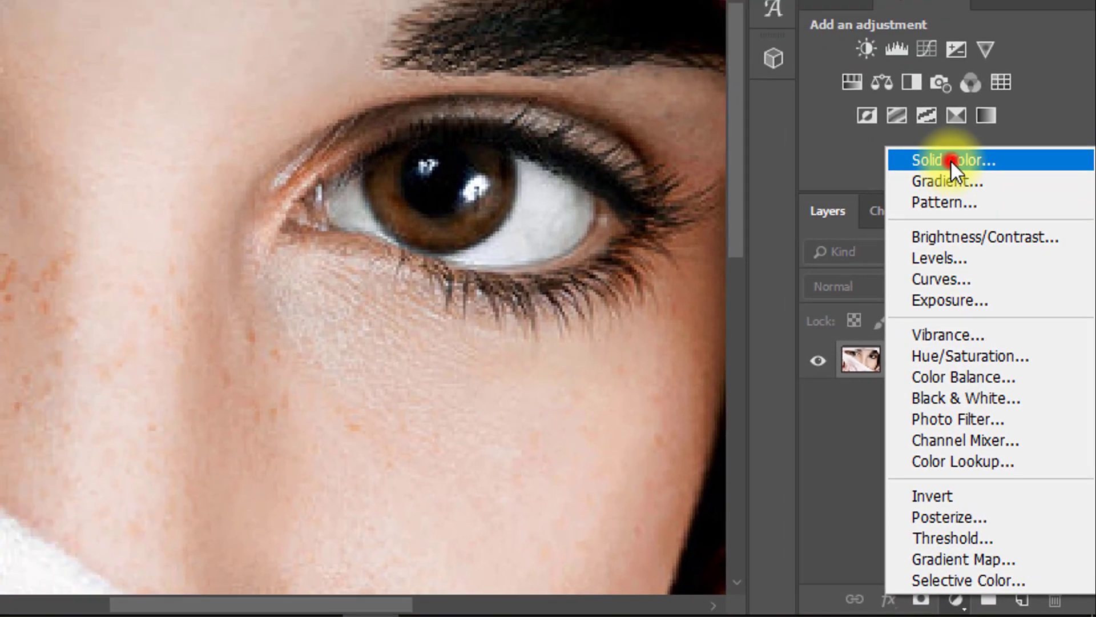
left_click(925, 78)
left_click(828, 297)
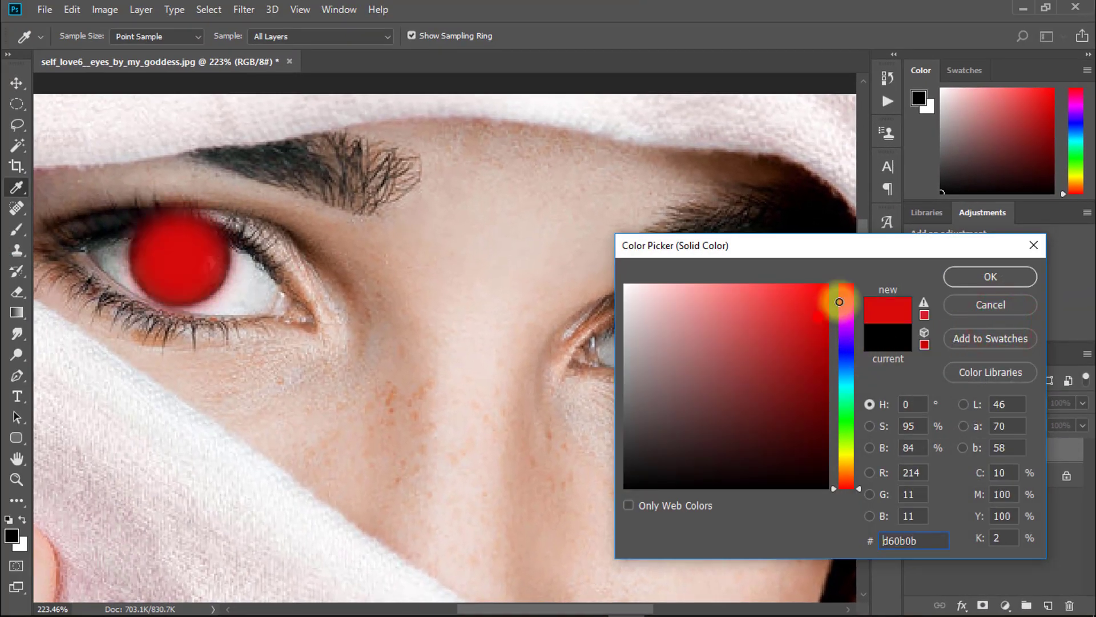
left_click(841, 345)
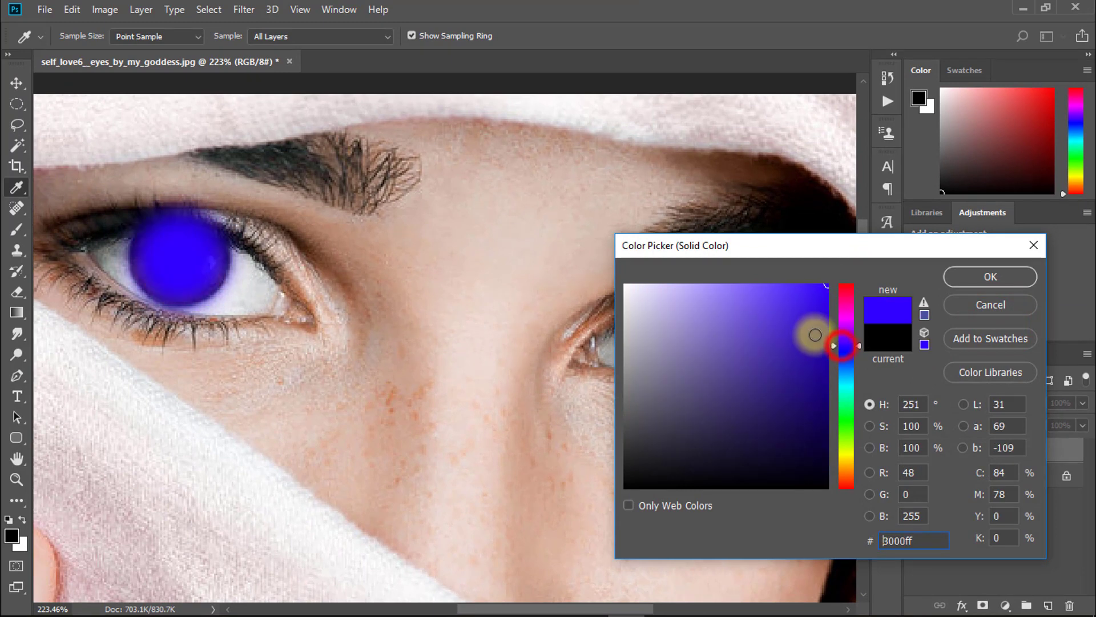
left_click(983, 276)
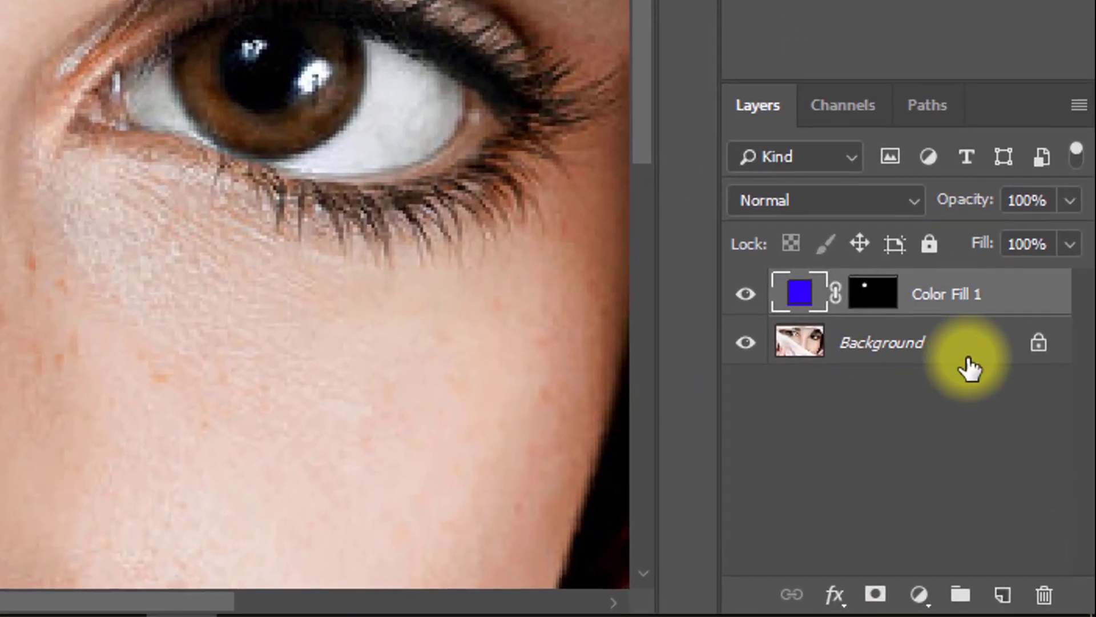
Step: Set the blue color fill layer's blend mode to Overlay and its opacity to 92%
left_click(931, 194)
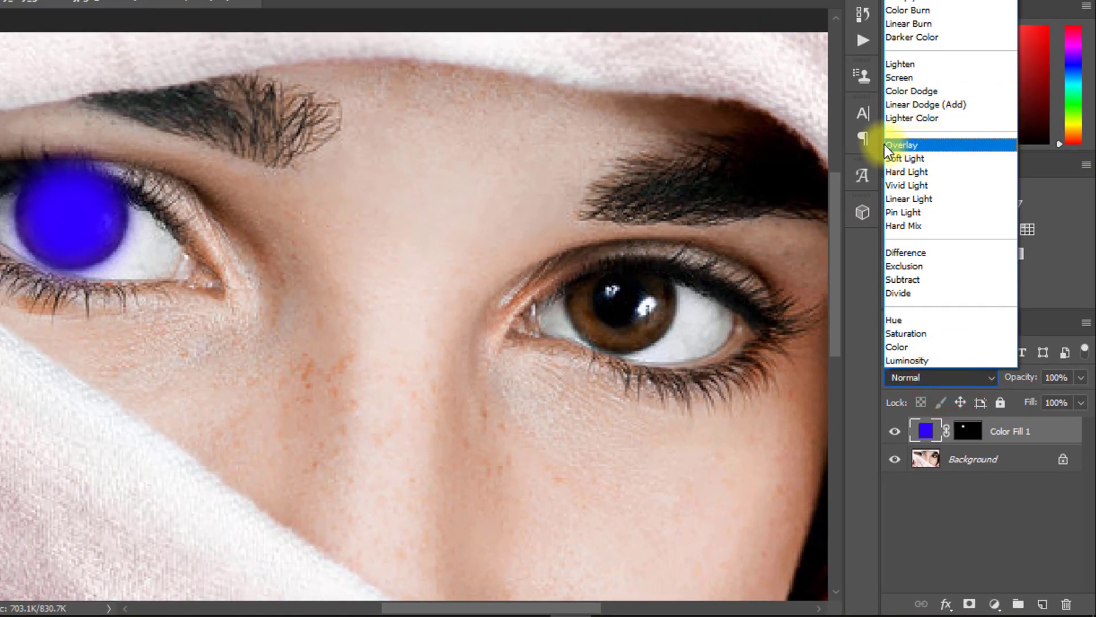
left_click(917, 145)
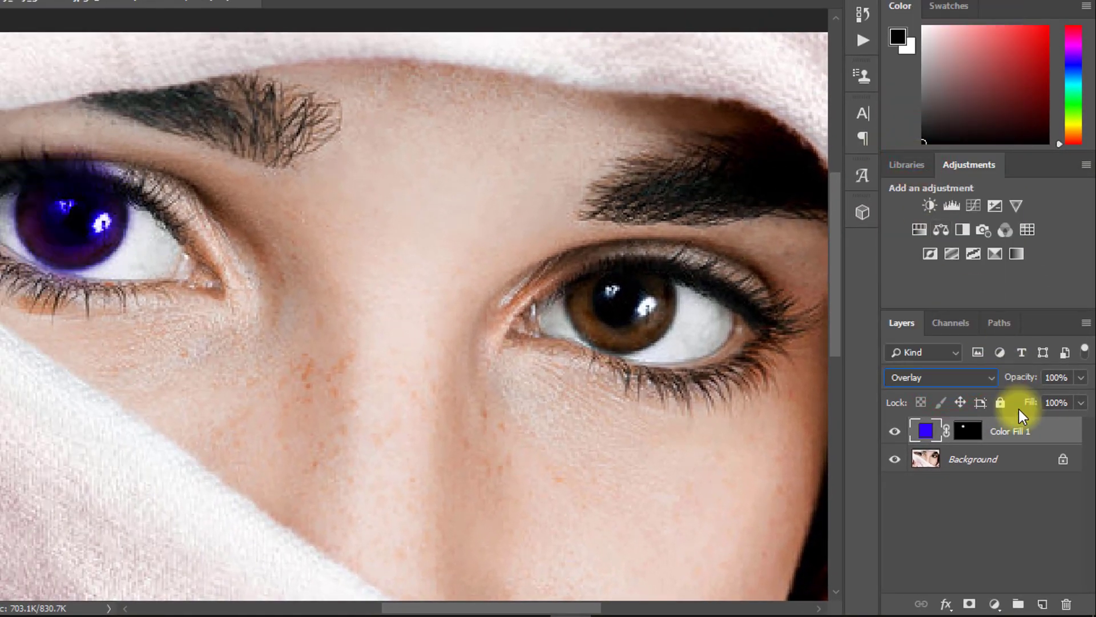
left_click_drag(1025, 382, 1014, 382)
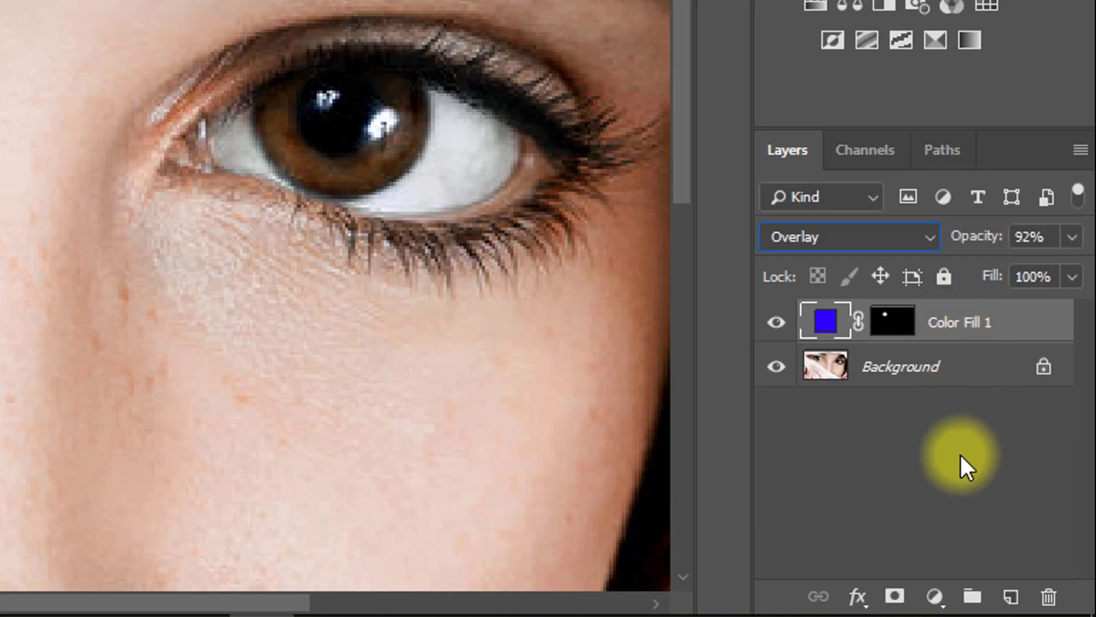
Step: Add a Hue/Saturation adjustment layer clipped to the color fill and set its Hue to +180
left_click(936, 597)
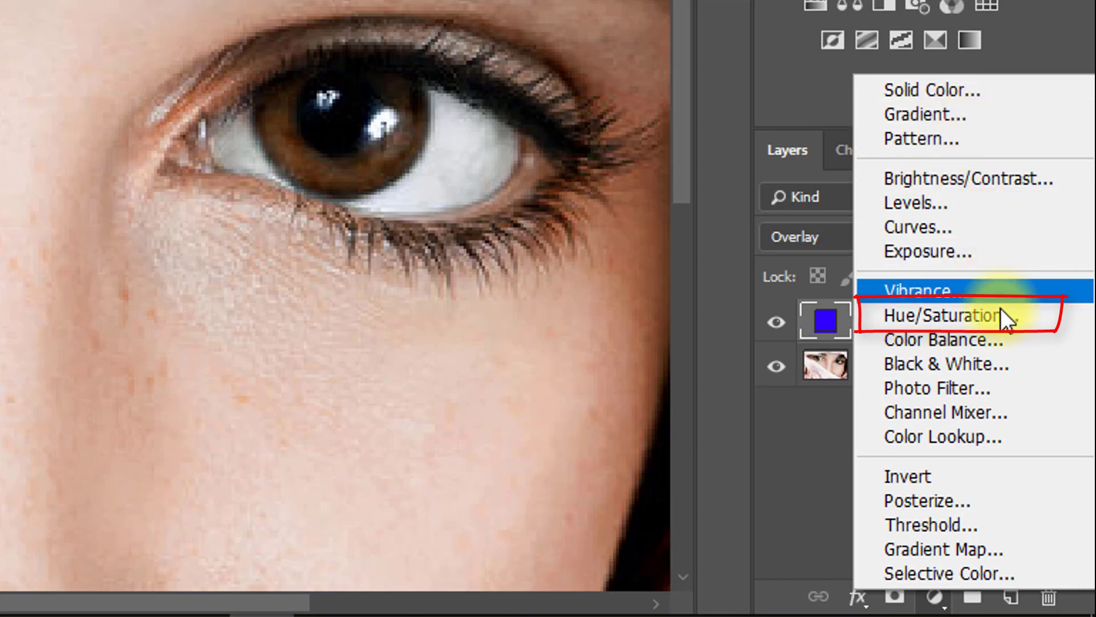
left_click(976, 315)
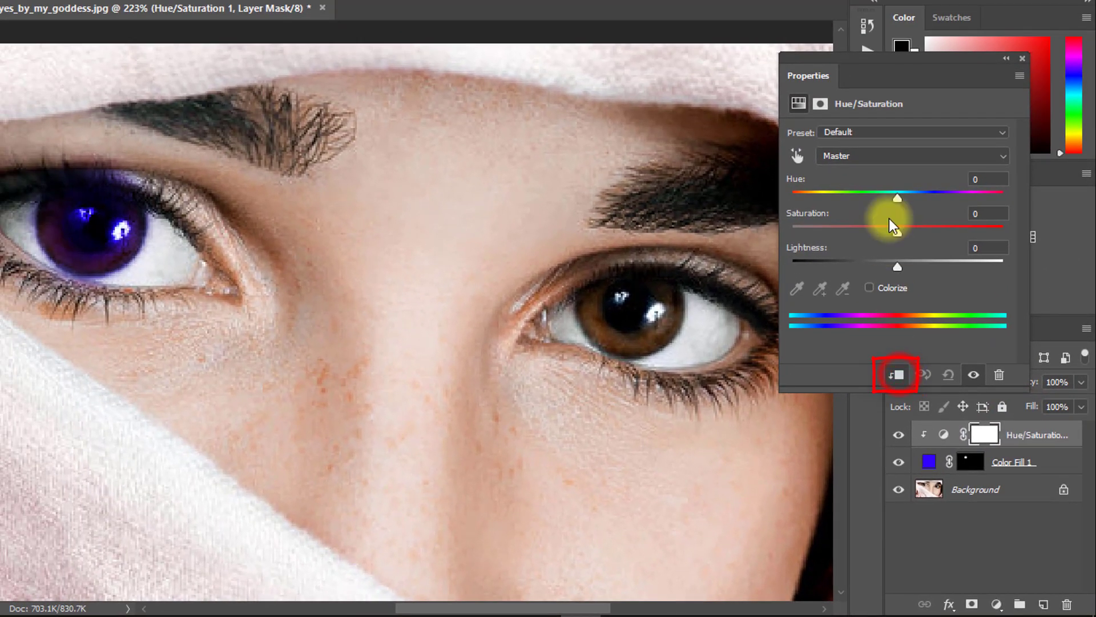
left_click_drag(898, 197, 962, 217)
mouse_move(876, 207)
left_mouse_down()
mouse_move(797, 197)
mouse_move(877, 201)
left_mouse_up()
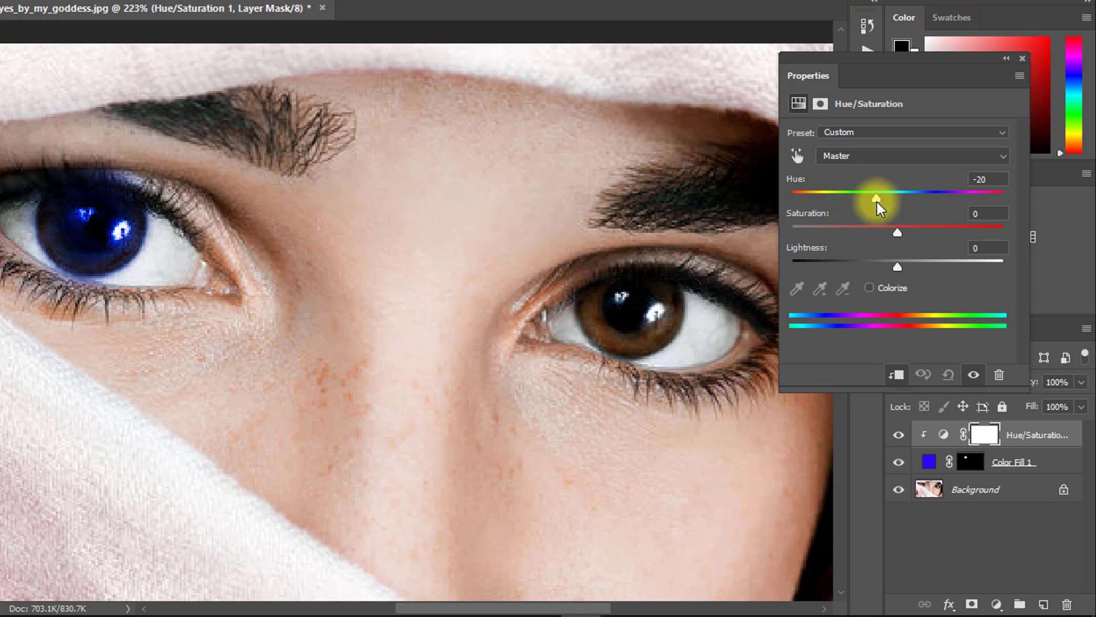
left_click_drag(947, 203, 1002, 204)
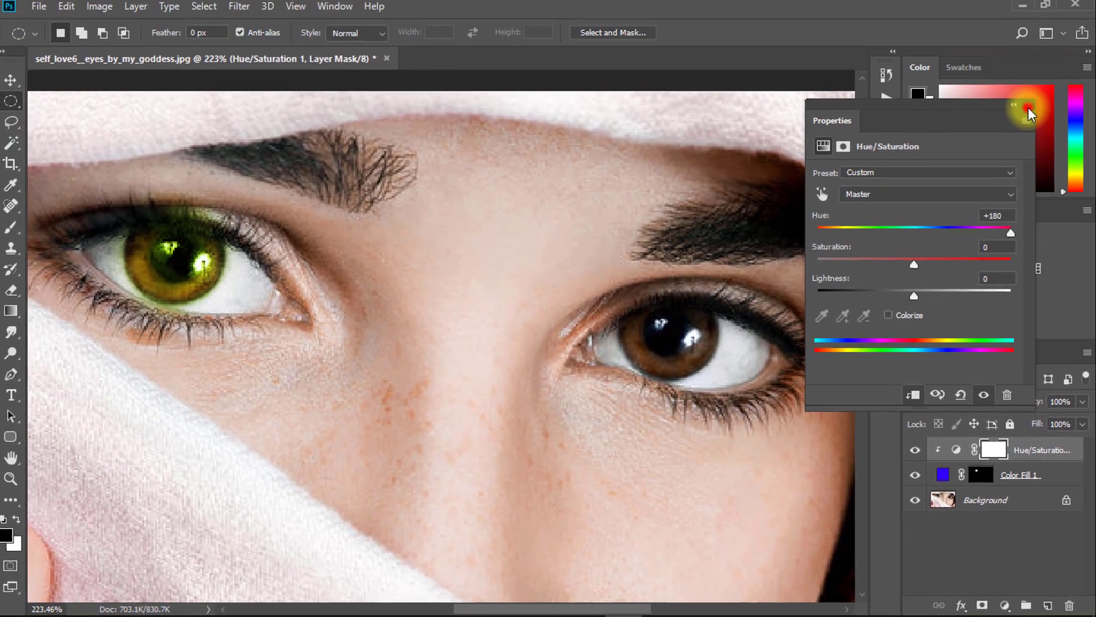
left_click(1028, 106)
Step: Select the color fill's layer mask and set up the Brush tool with 83% opacity and 62% flow
left_click_drag(186, 227, 411, 285)
left_click_drag(411, 285, 402, 284)
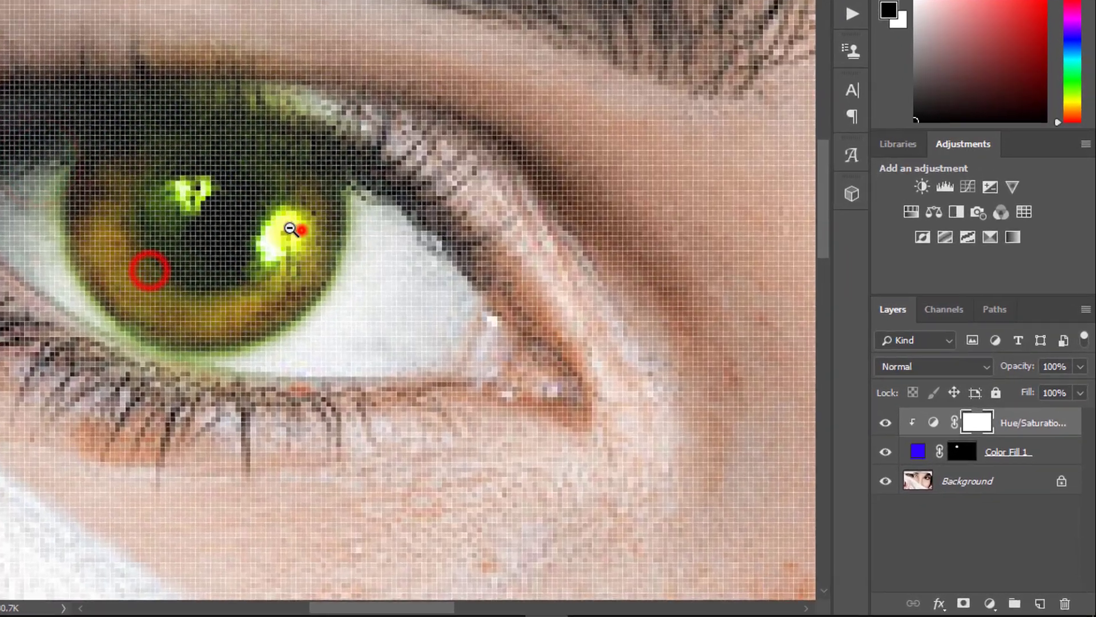
left_click_drag(292, 229, 264, 222)
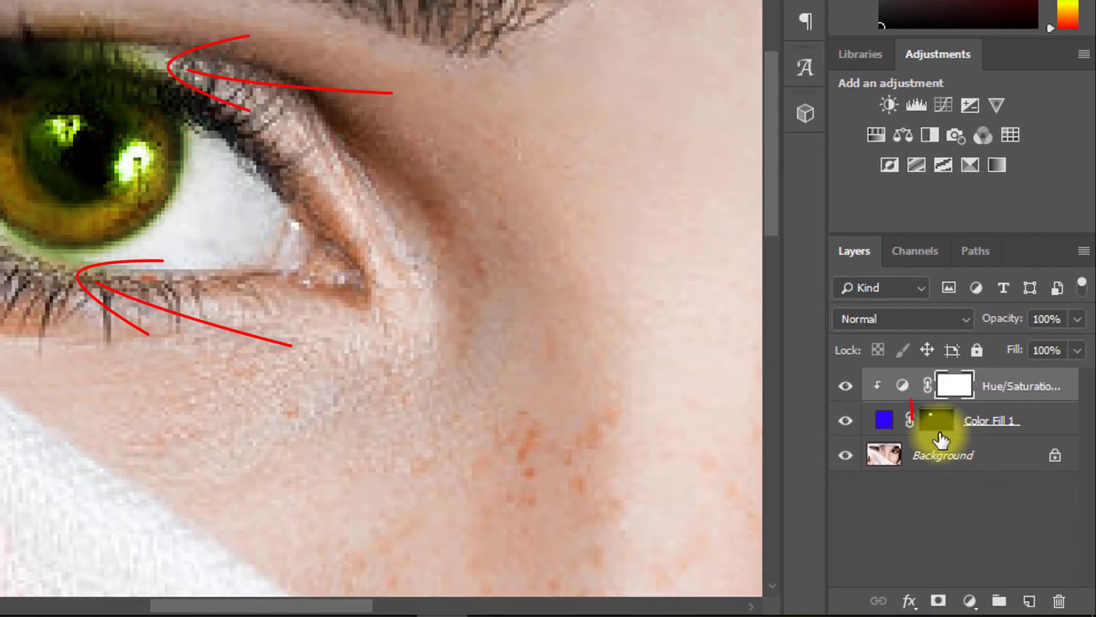
left_click(974, 452)
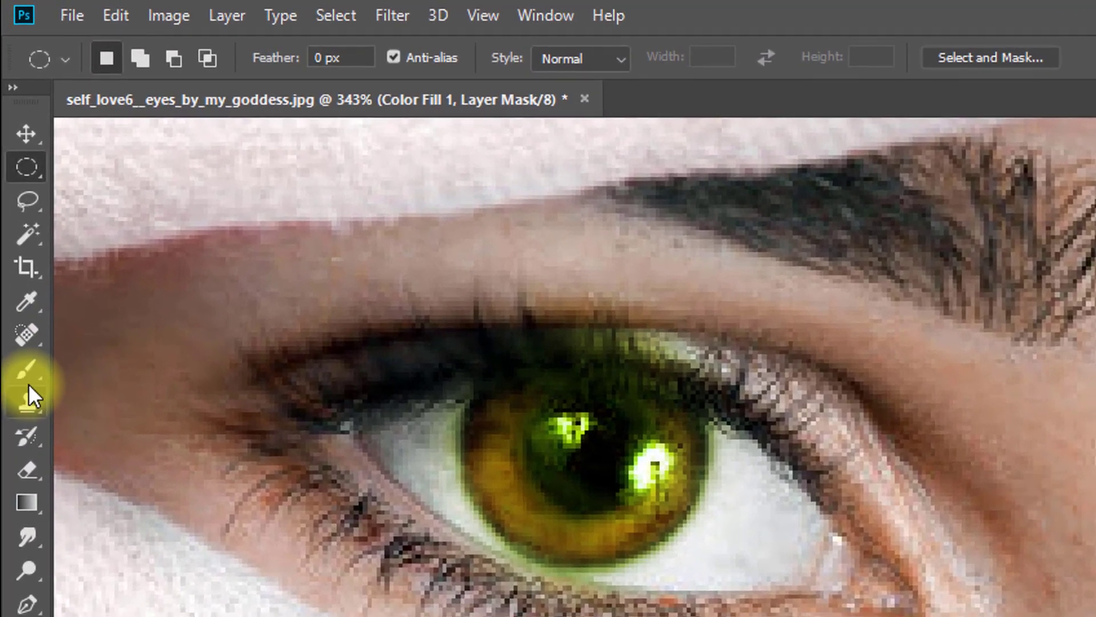
left_click_drag(17, 230, 77, 224)
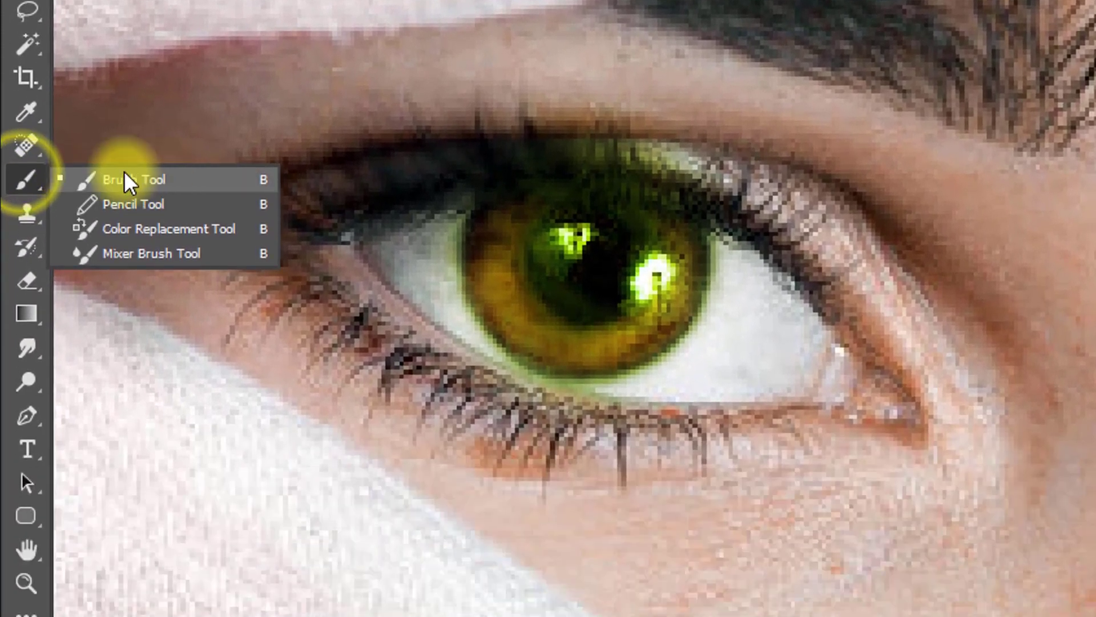
left_click_drag(124, 171, 125, 171)
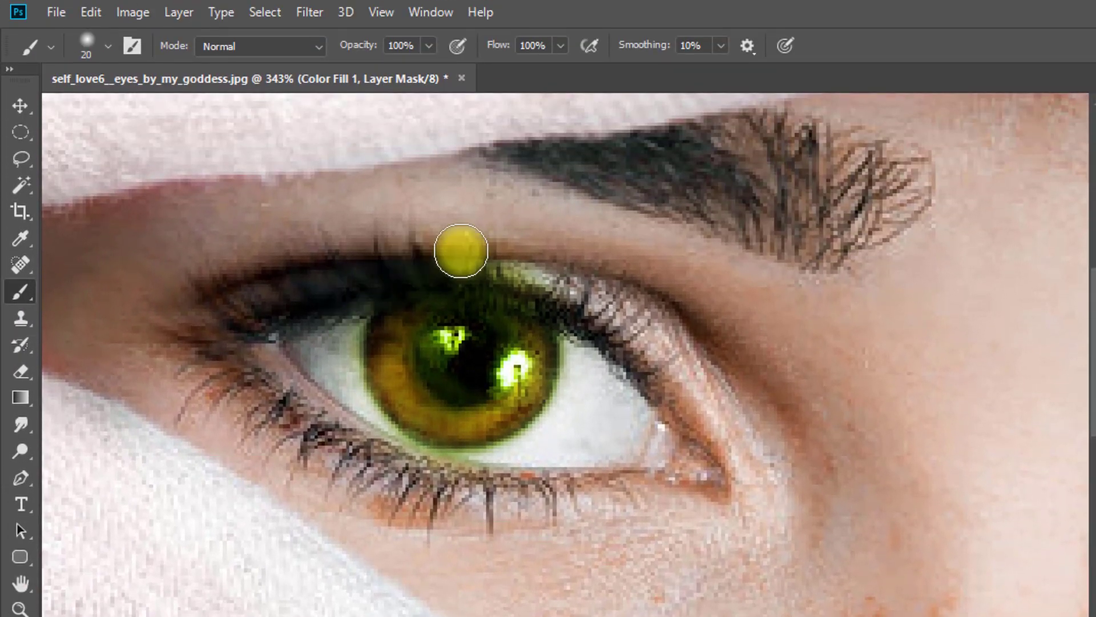
left_click_drag(364, 44, 346, 44)
left_click_drag(503, 45, 466, 45)
Step: Paint black on the color fill's mask around the iris to remove the color spill from the eyelids, lashes and eye white
left_click_drag(474, 257, 474, 257)
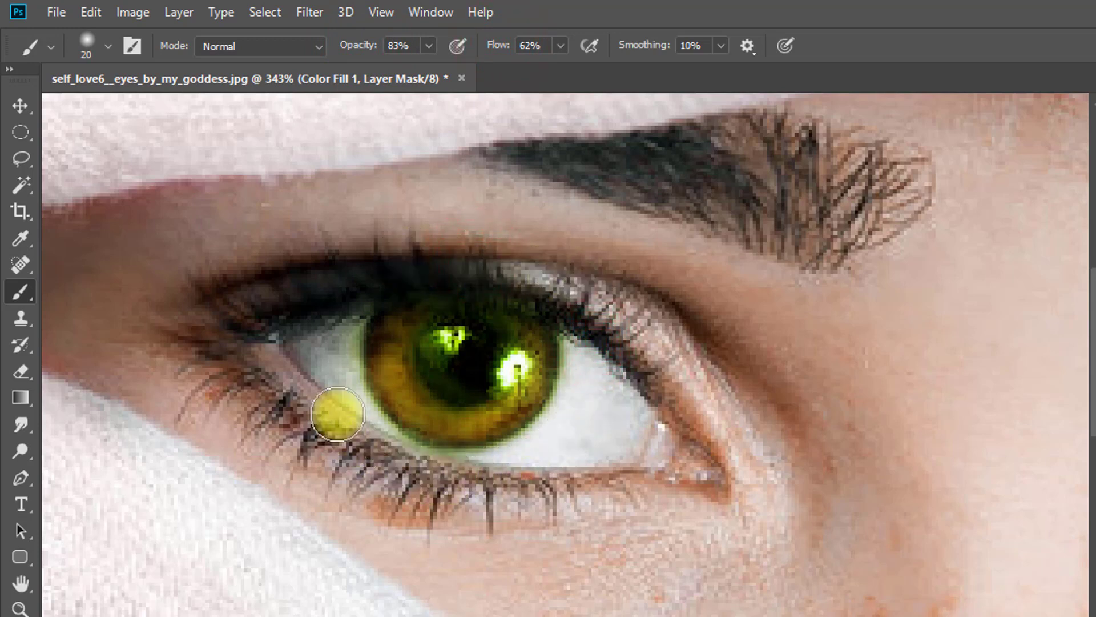
left_click(326, 345)
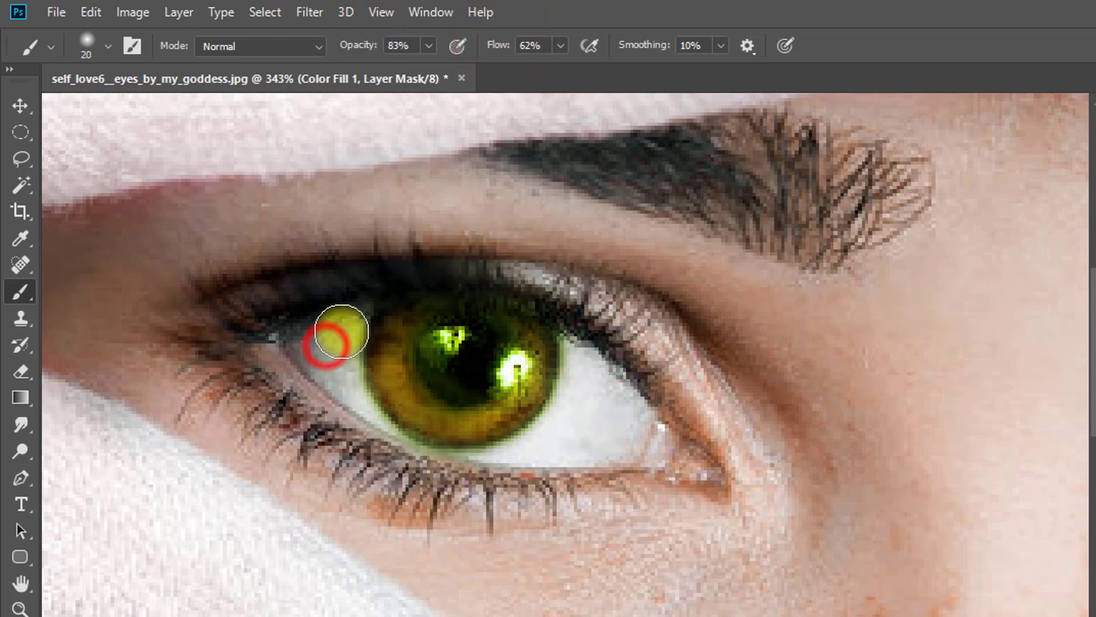
left_click(344, 393)
left_click(516, 247)
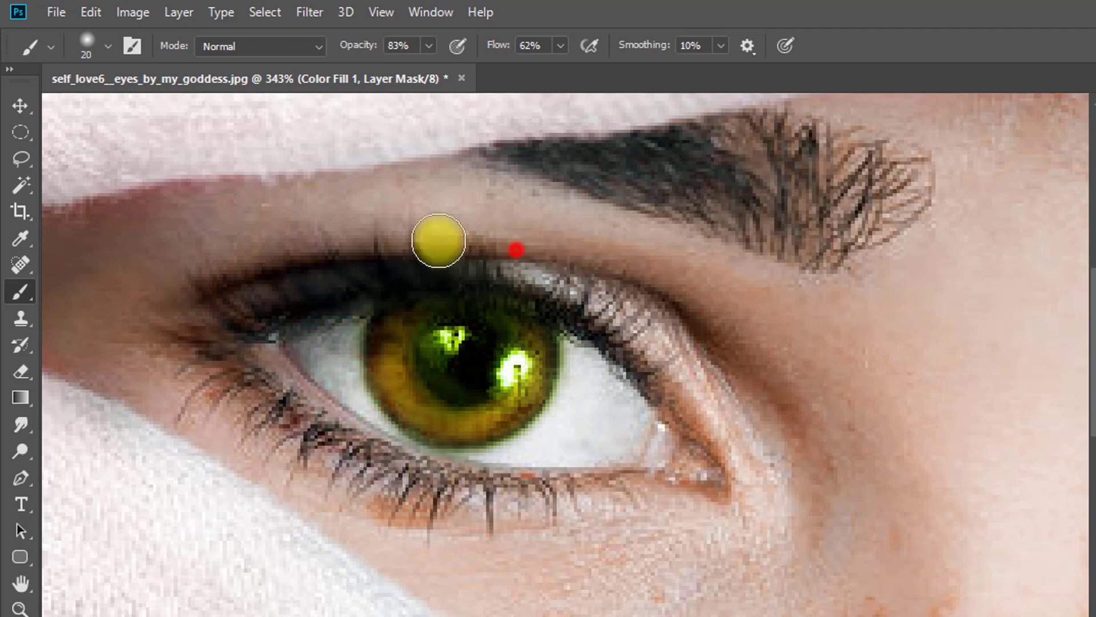
left_click(403, 266)
left_click(483, 271)
left_click(565, 286)
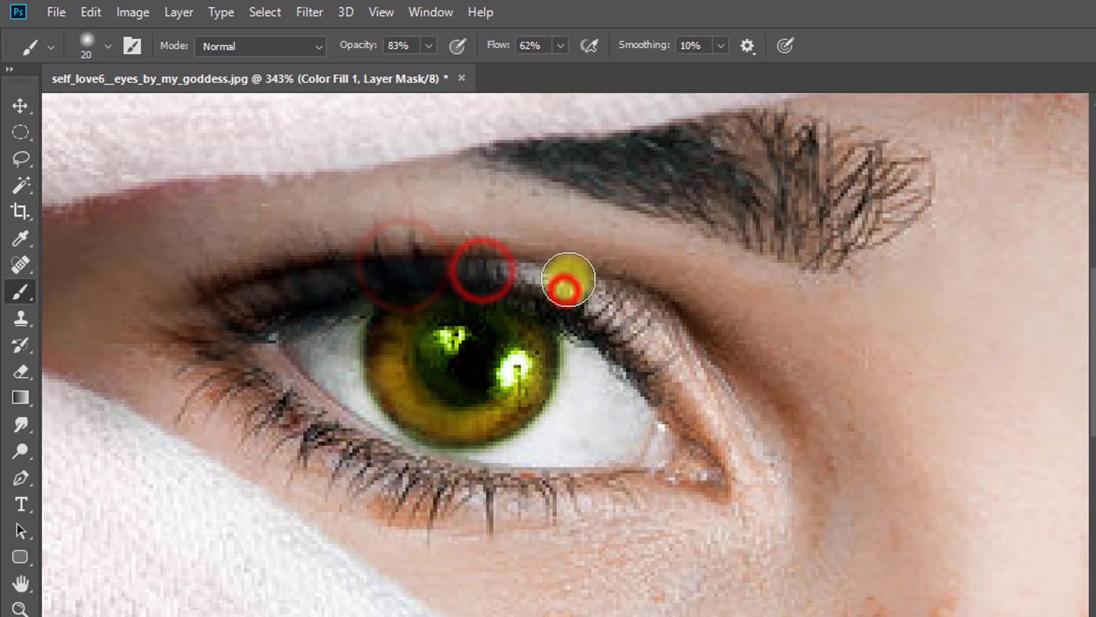
left_click(445, 255)
left_click(379, 271)
left_click(339, 309)
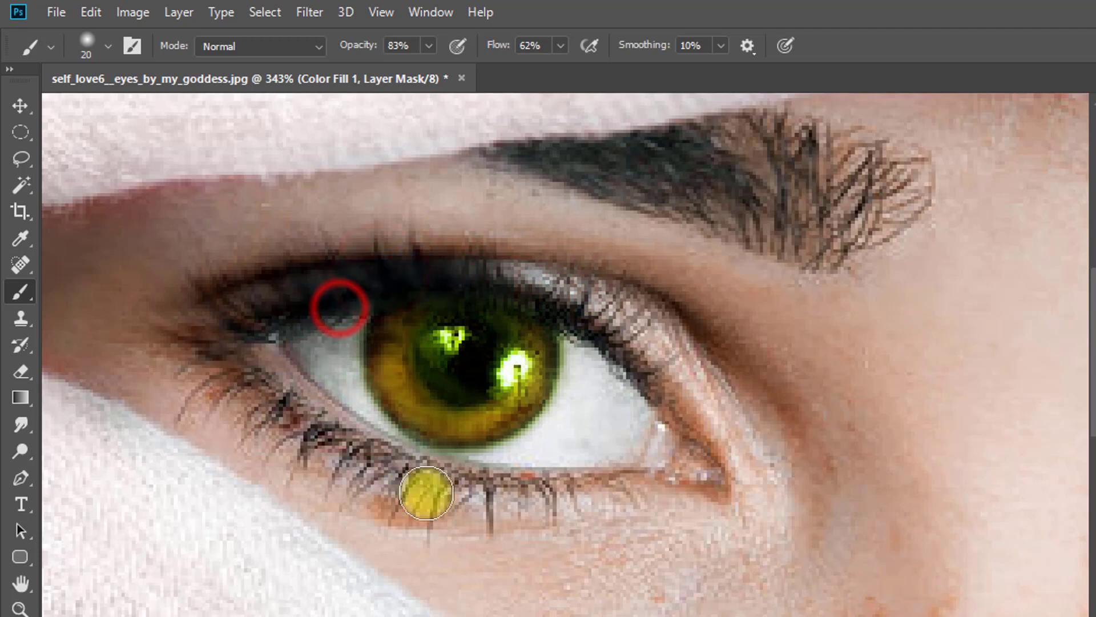
left_click(465, 497)
Step: Paint black on the color fill's mask over the pupil to remove the tint there
scroll(447, 360, "down", 1)
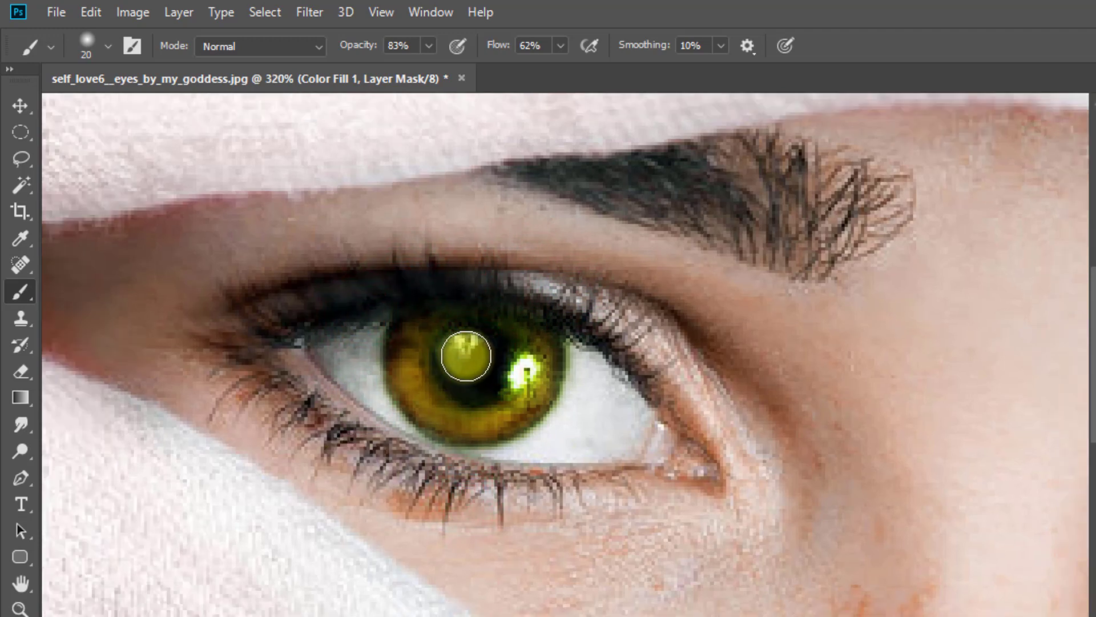
left_click(465, 368)
left_click(461, 362)
Step: Lower the color fill layer's opacity to 87%
key("ctrl+space")
left_click_drag(707, 418, 647, 417)
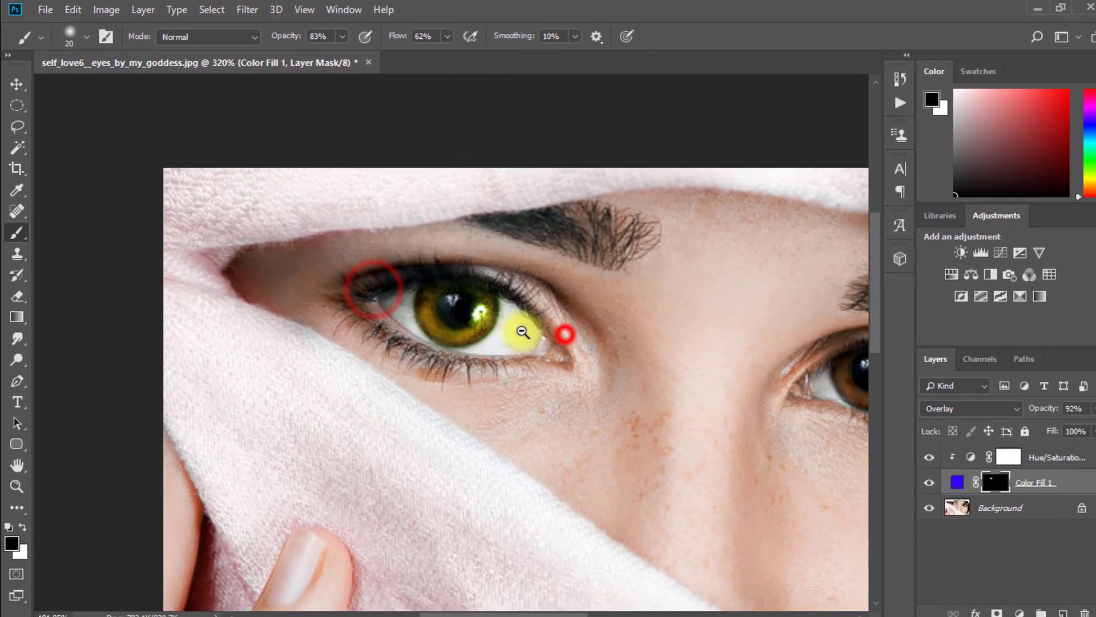
mouse_move(582, 335)
left_mouse_down()
mouse_move(339, 304)
mouse_move(403, 289)
left_mouse_up()
left_click(251, 265)
left_click_drag(1025, 404, 941, 404)
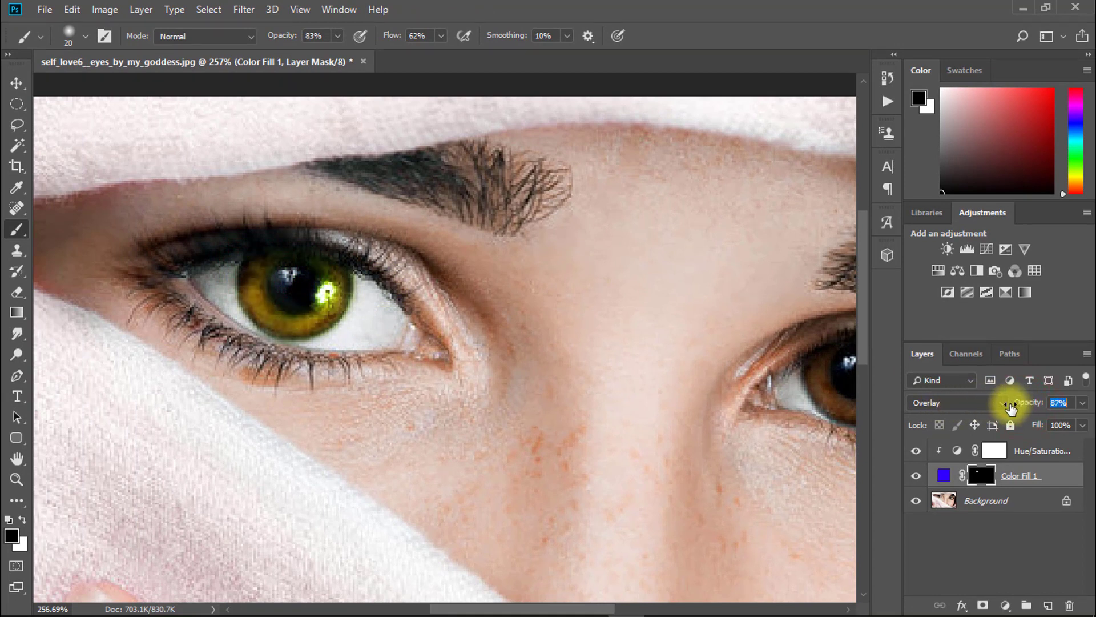
Step: Reopen the Hue/Saturation adjustment's properties and shift its Hue to -133 to make the iris green
left_click(934, 451)
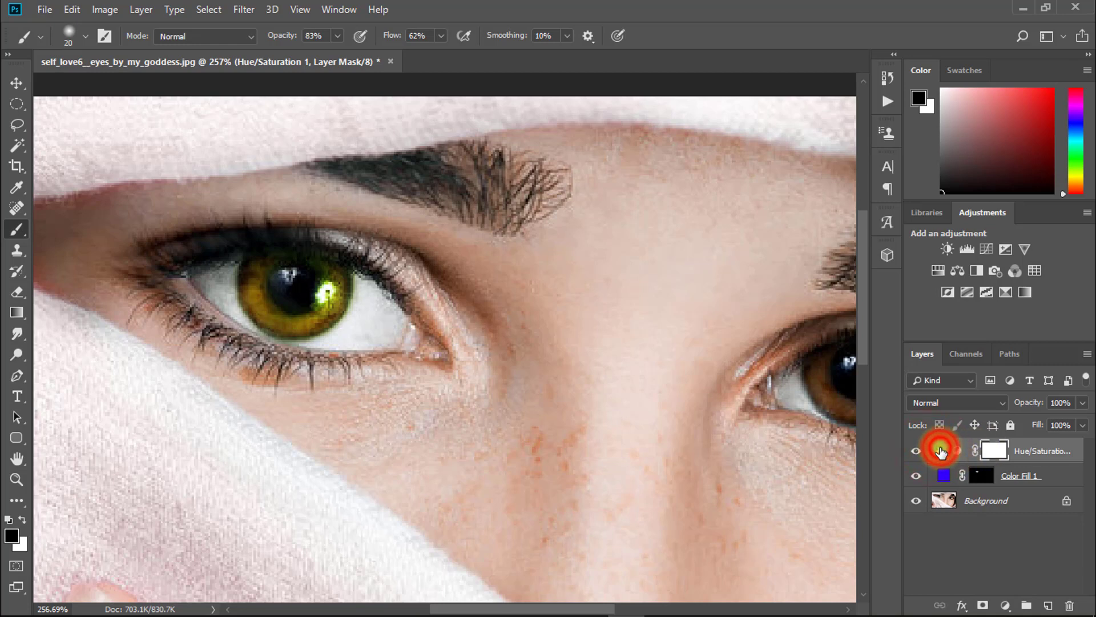
double_click(961, 451)
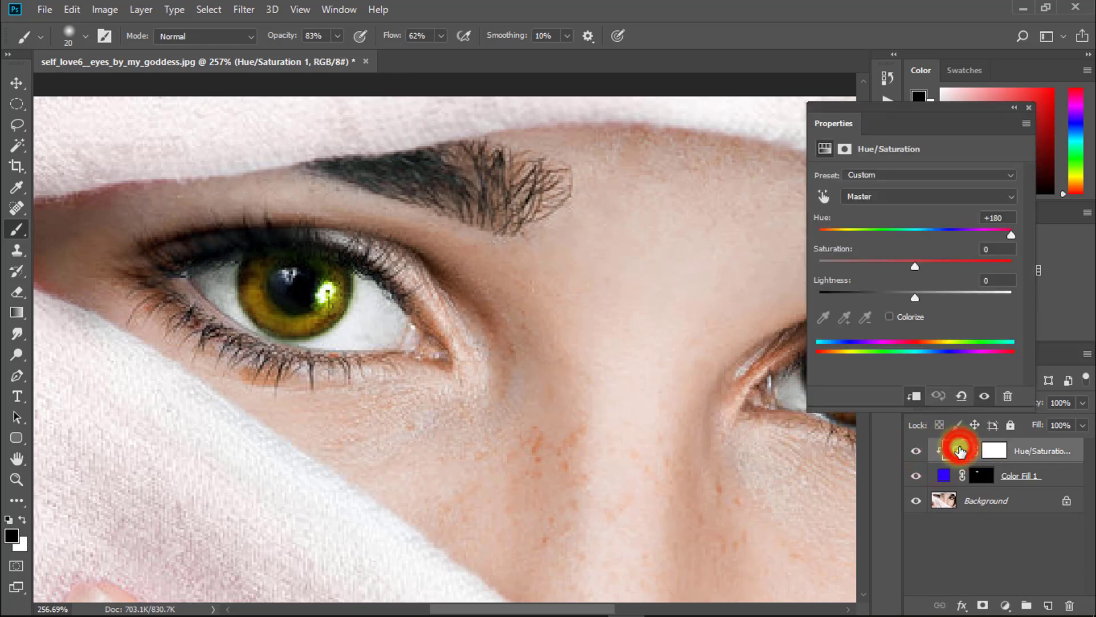
left_click_drag(907, 112, 714, 151)
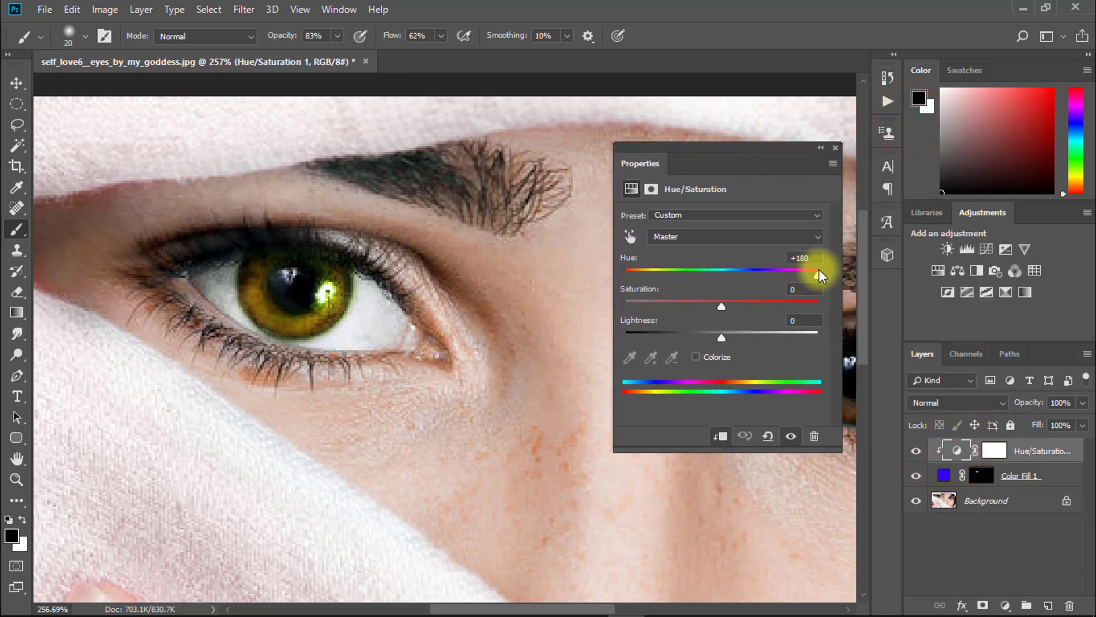
left_click_drag(819, 272, 610, 269)
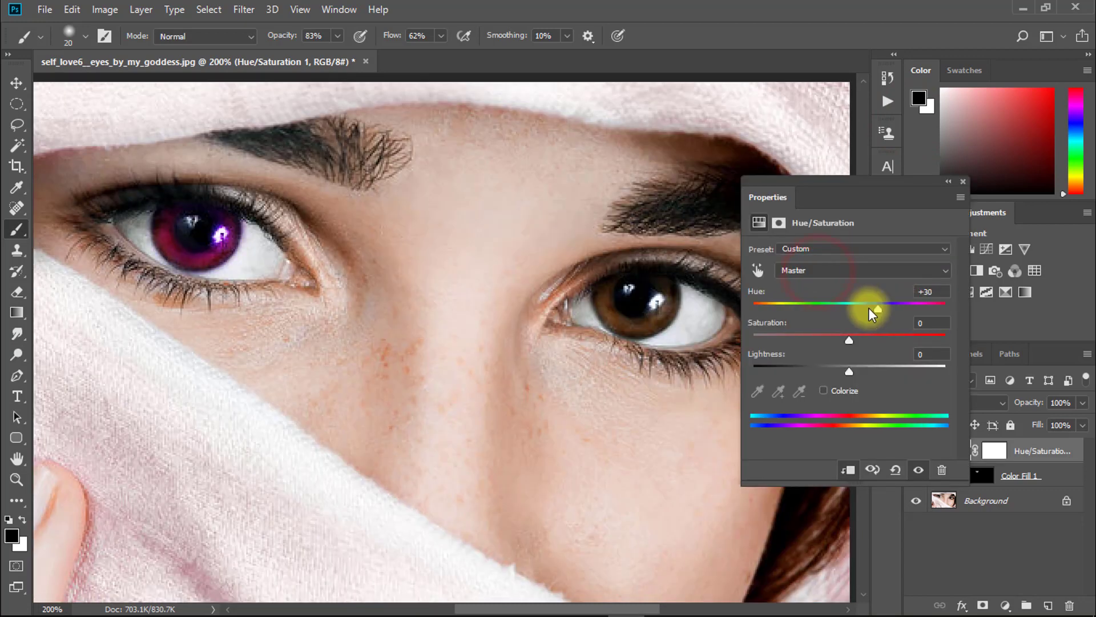
left_click_drag(869, 306, 789, 304)
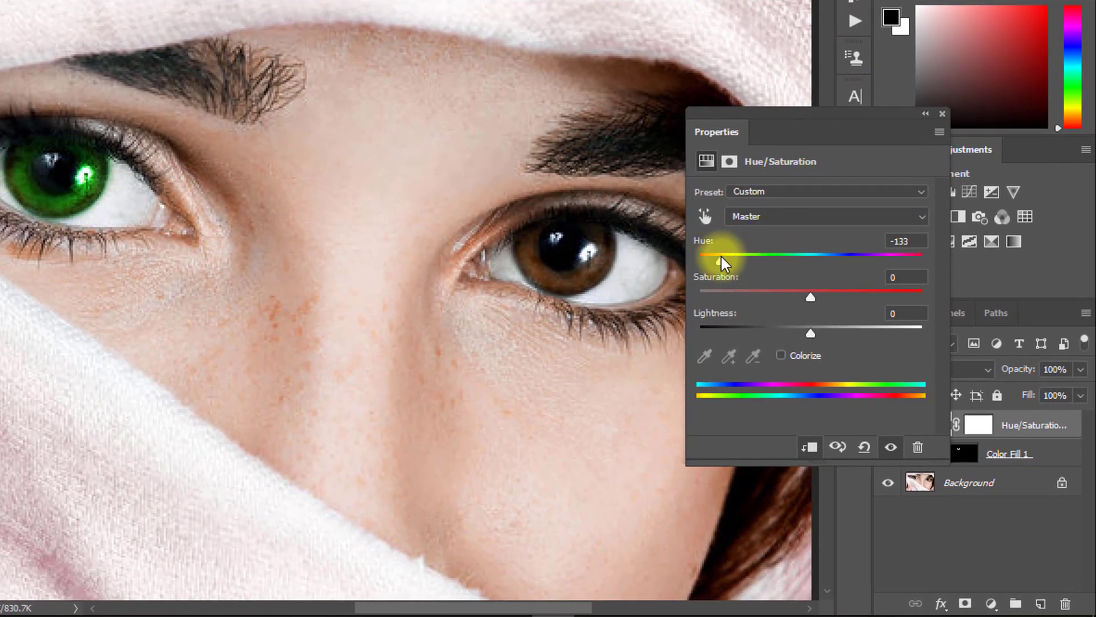
Step: Shift the Hue/Saturation adjustment's Hue to +145 to make the iris amber and close its properties
left_click_drag(723, 263, 910, 278)
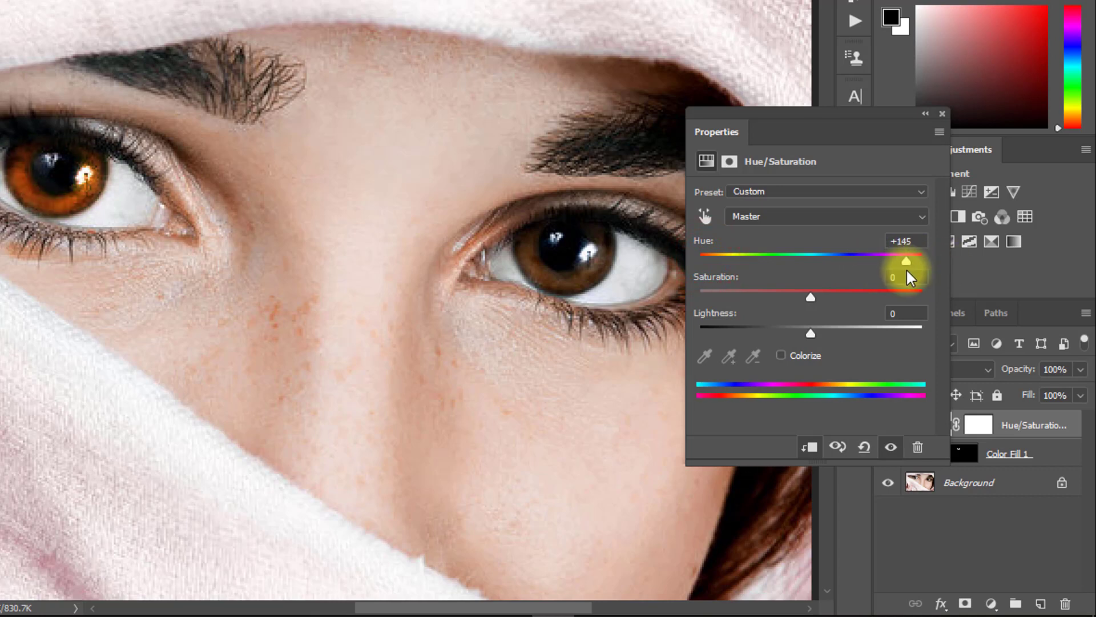
left_click(941, 119)
Step: Group the Hue/Saturation adjustment with the color fill layer and duplicate the group
left_click(983, 455)
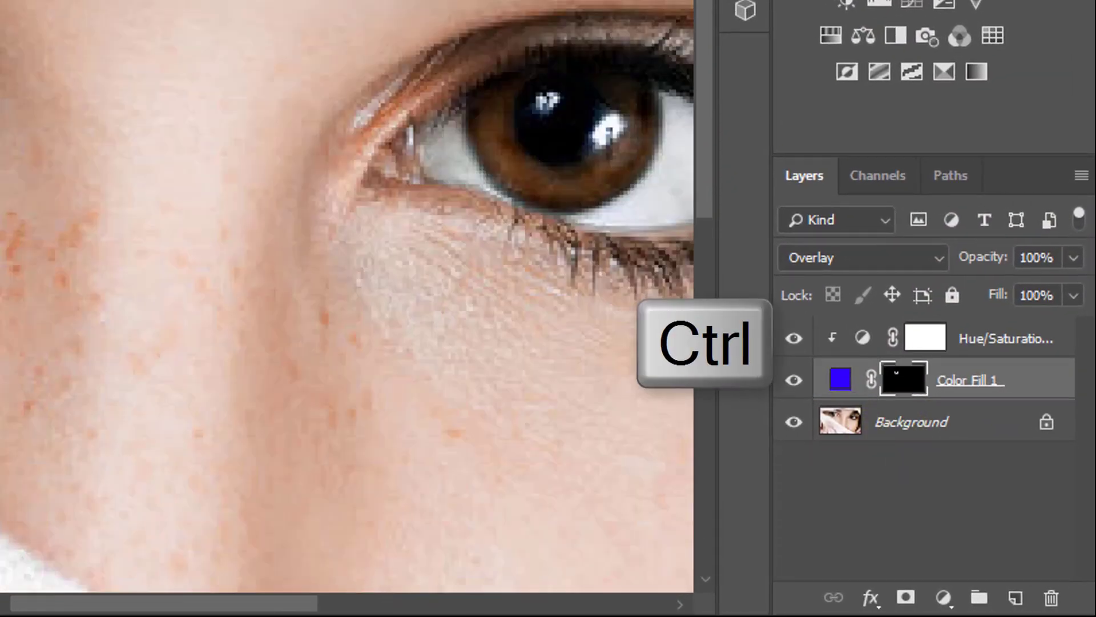
left_click(1011, 347)
left_click(1005, 381, "ctrl")
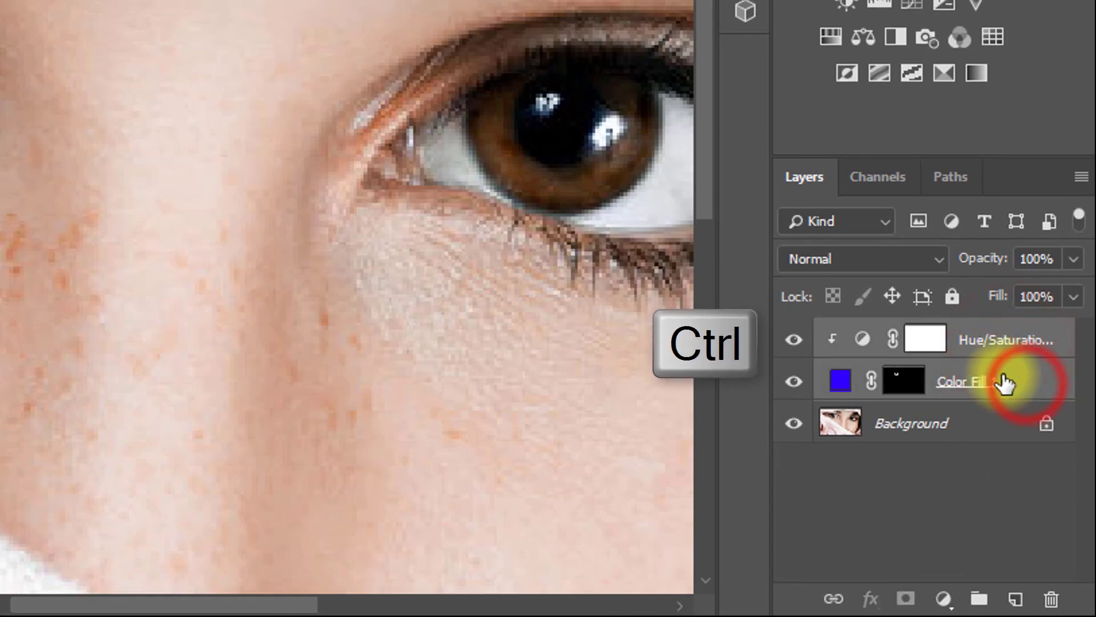
key("ctrl+g")
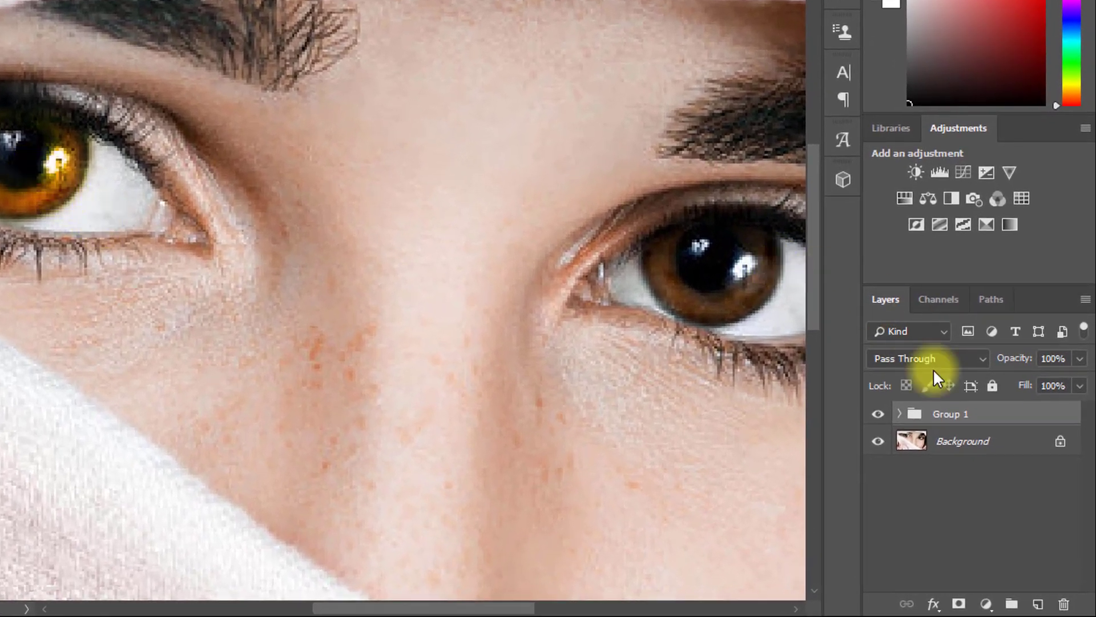
key("ctrl+j")
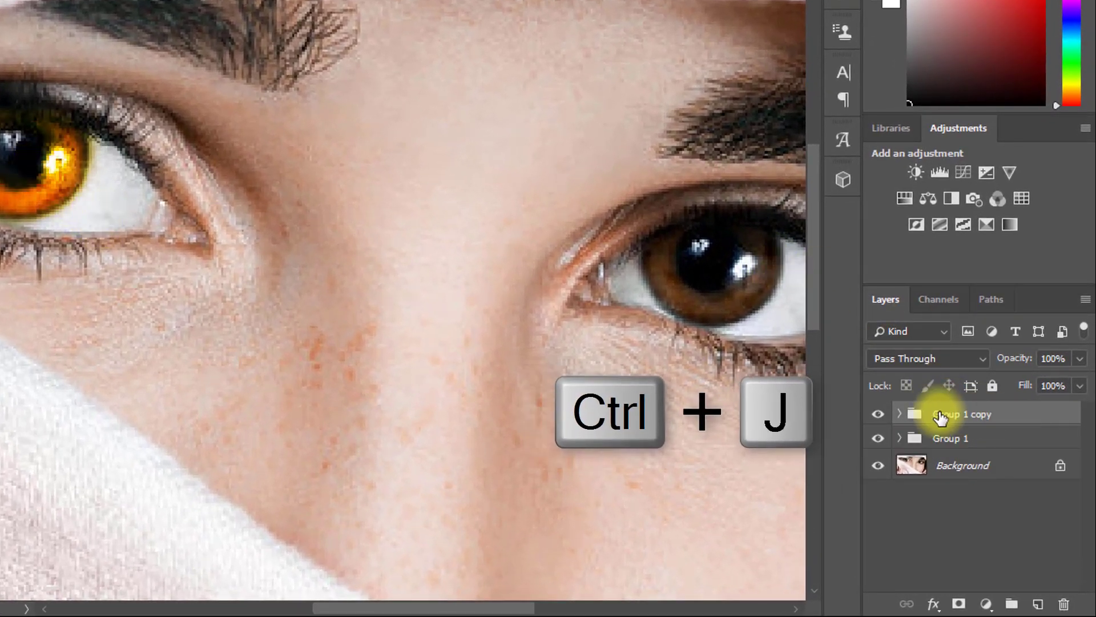
Step: Move the duplicated group over the uncolored eye so its tint lines up with that iris
key("v")
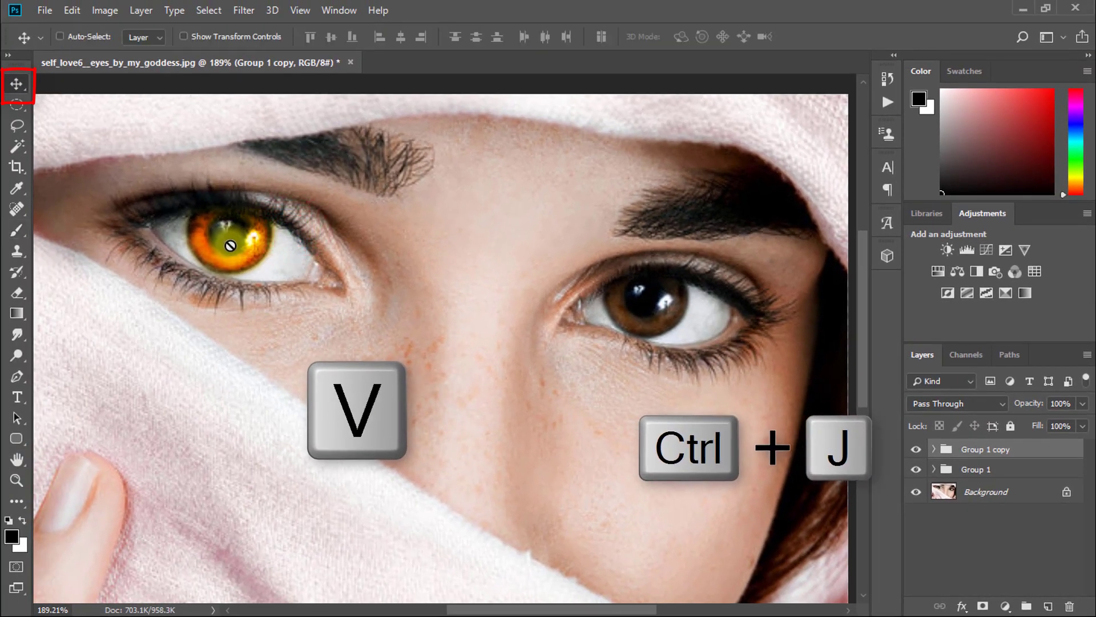
left_click_drag(230, 245, 708, 317)
left_click(667, 317, "ctrl")
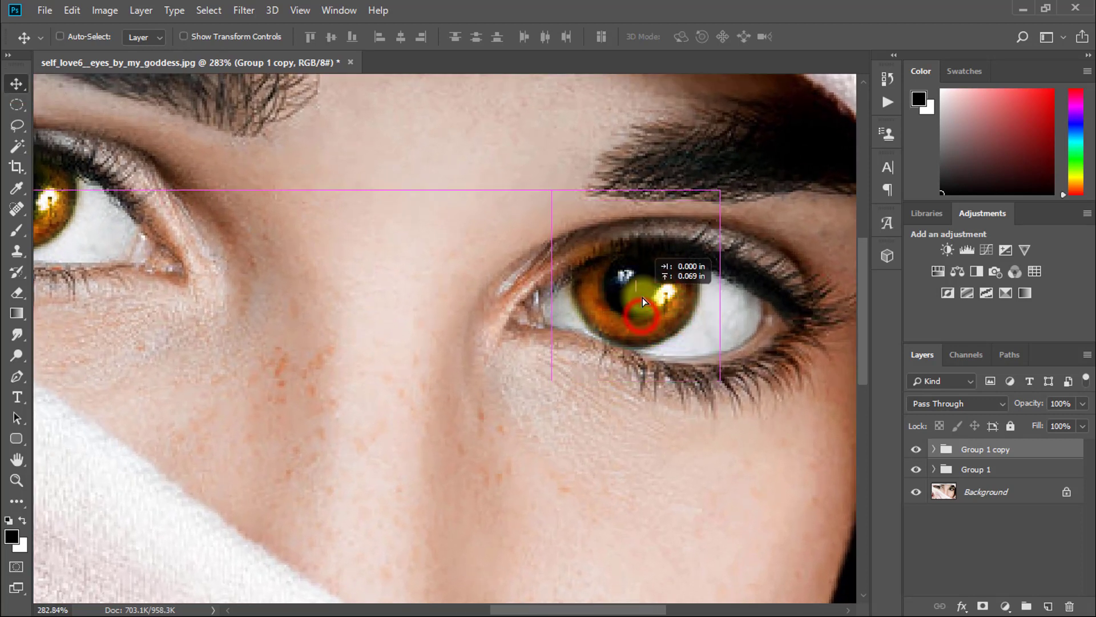
mouse_move(643, 297)
left_mouse_down()
mouse_move(644, 328)
mouse_move(642, 312)
left_mouse_up()
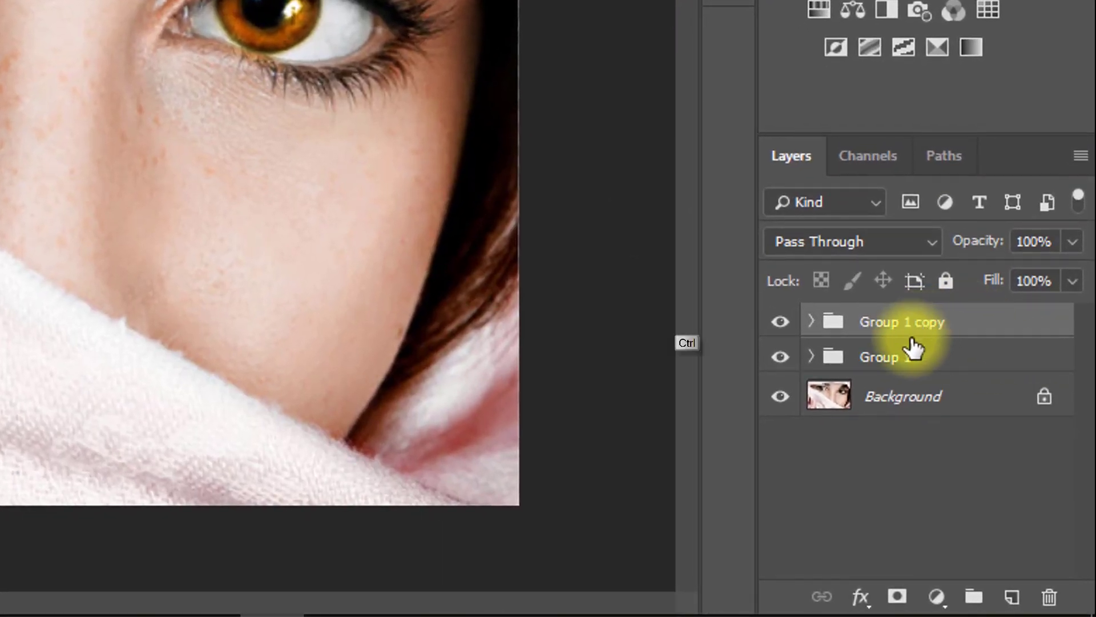
Step: Combine Group 1 and Group 1 copy into one parent group
left_click(910, 334, "ctrl")
left_click(892, 330, "ctrl")
left_click(899, 348, "ctrl")
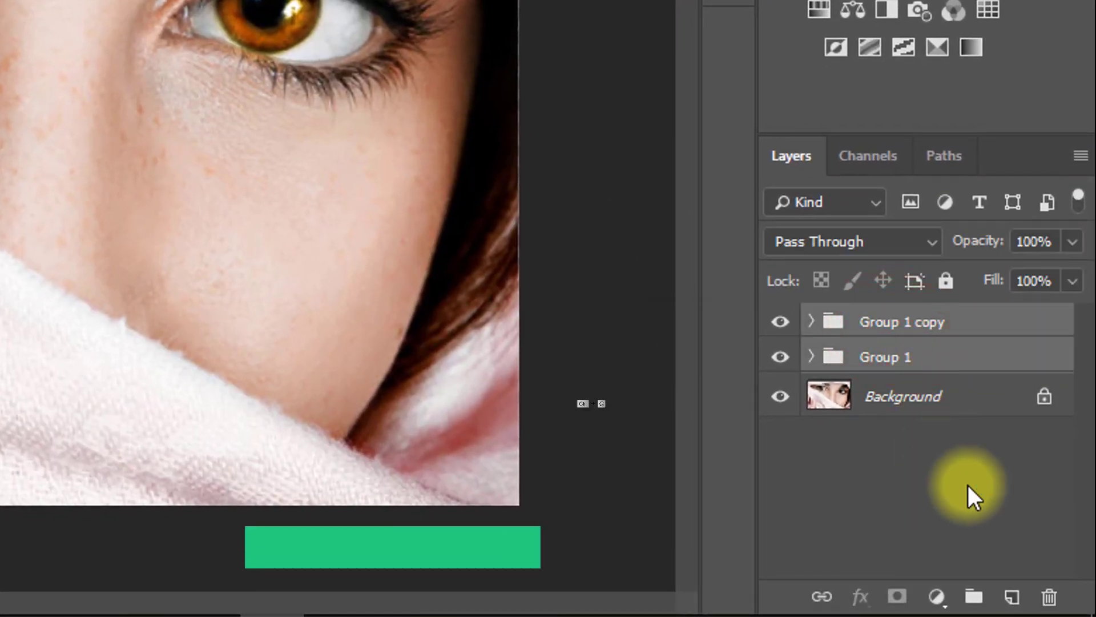
key("ctrl+g")
Step: Add a Hue/Saturation adjustment layer above the parent group and clip it to that group
left_click(938, 594)
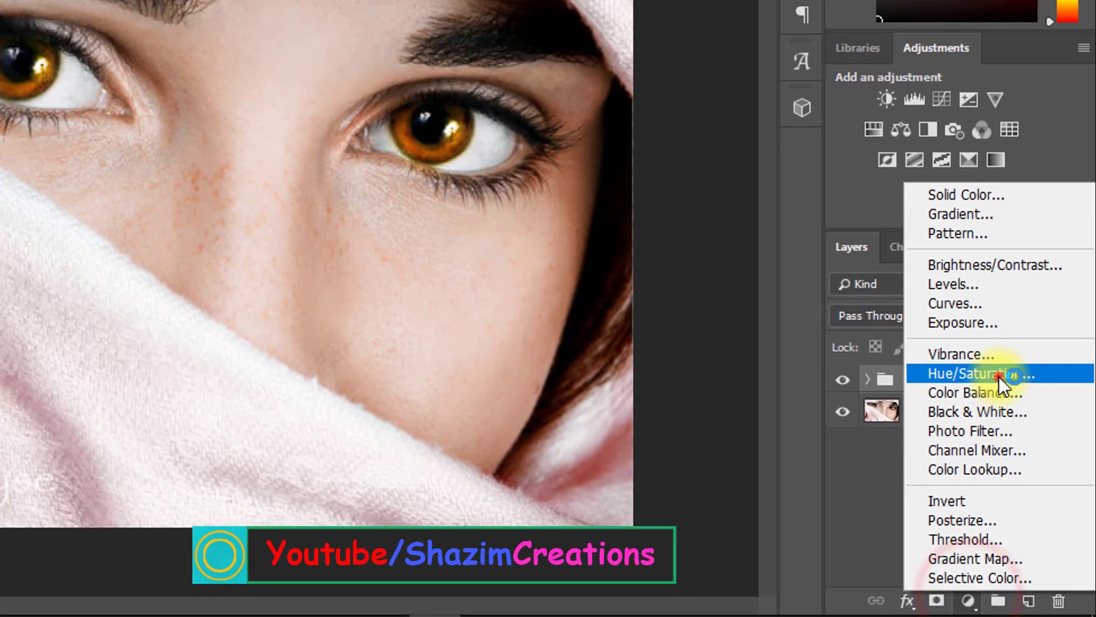
left_click(960, 314)
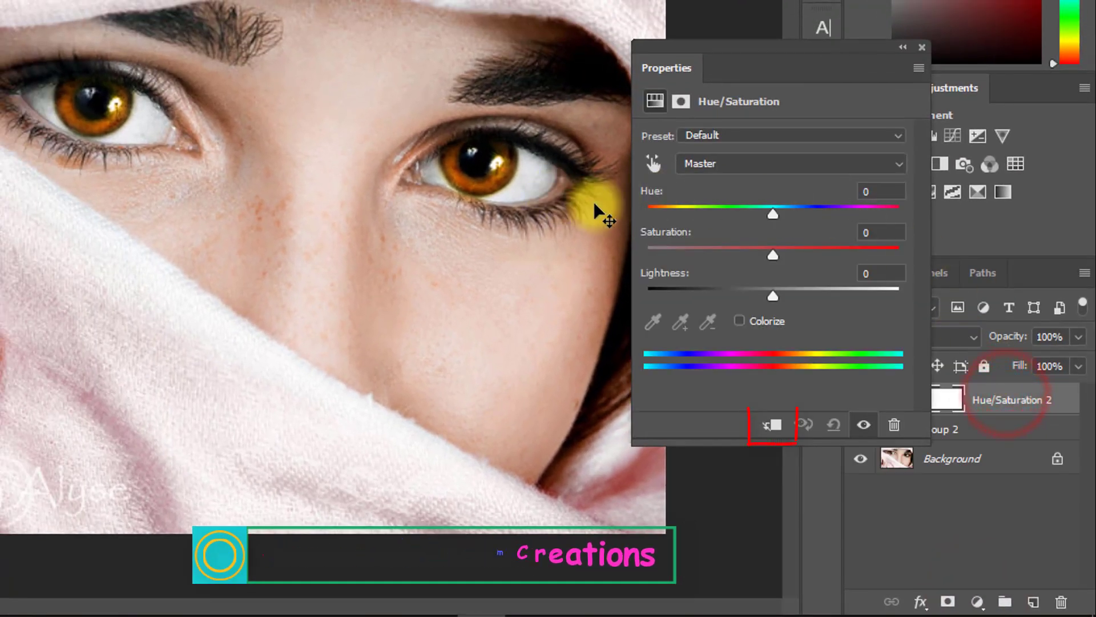
left_click(771, 423)
Step: Shift the Hue of the adjustment clipped to the parent group until both irises are teal, and close its properties
key("z")
left_click(394, 174)
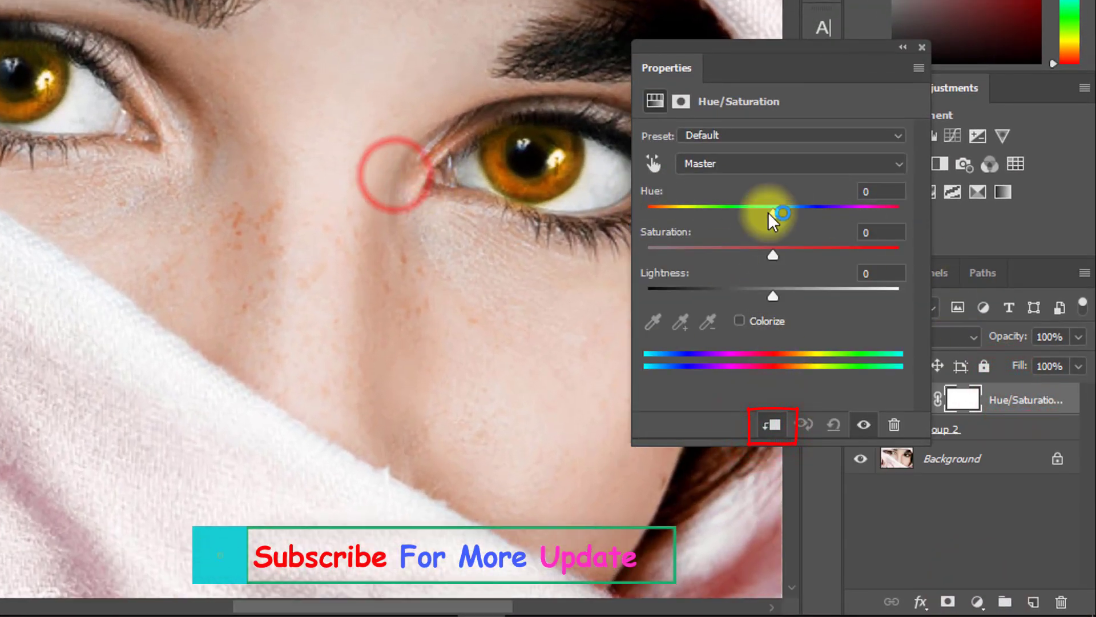
left_click_drag(768, 211, 815, 225)
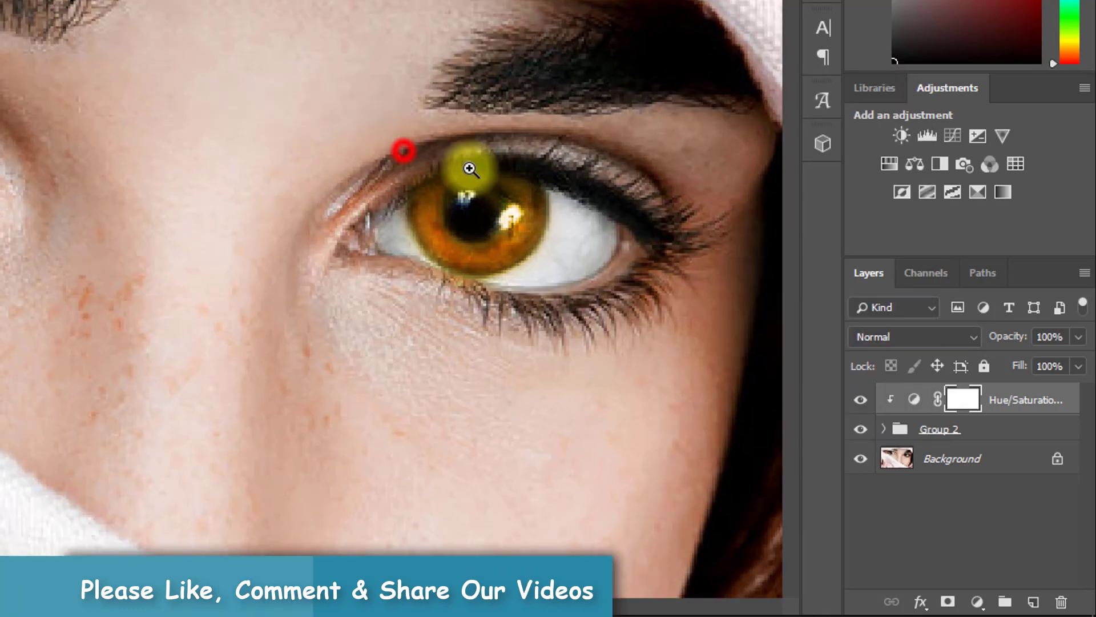
left_click(466, 166)
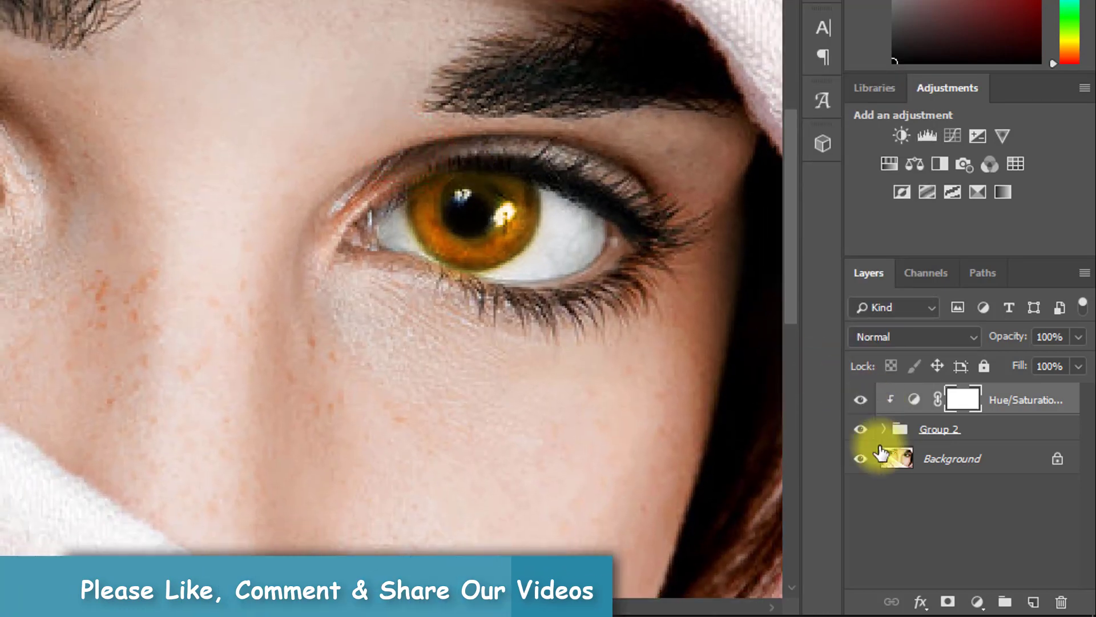
double_click(914, 400)
left_click_drag(774, 215, 885, 225)
left_click(922, 47)
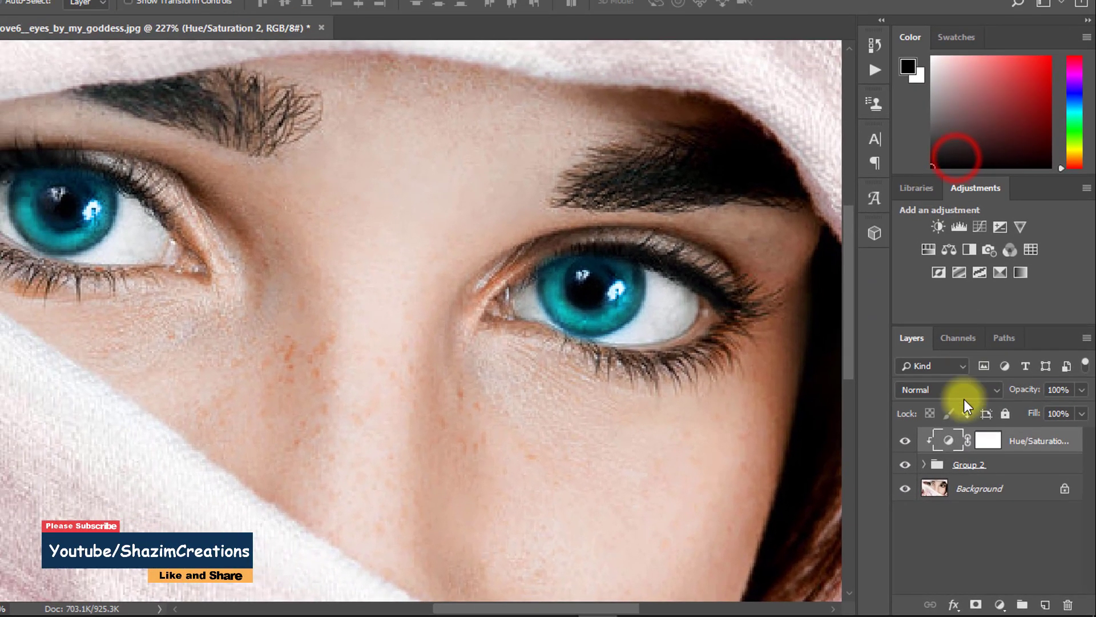
Step: Hide all layers except the background and show them again to compare the eyes before and after
scroll(933, 444, "down", 1)
left_click(908, 490, "alt")
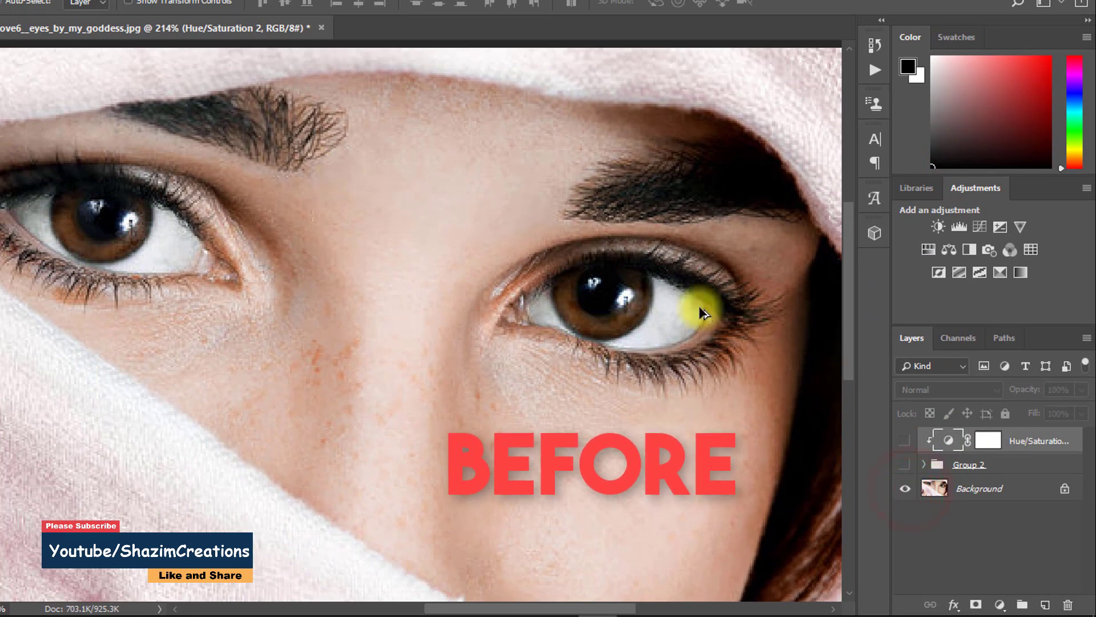
left_click(907, 490, "alt")
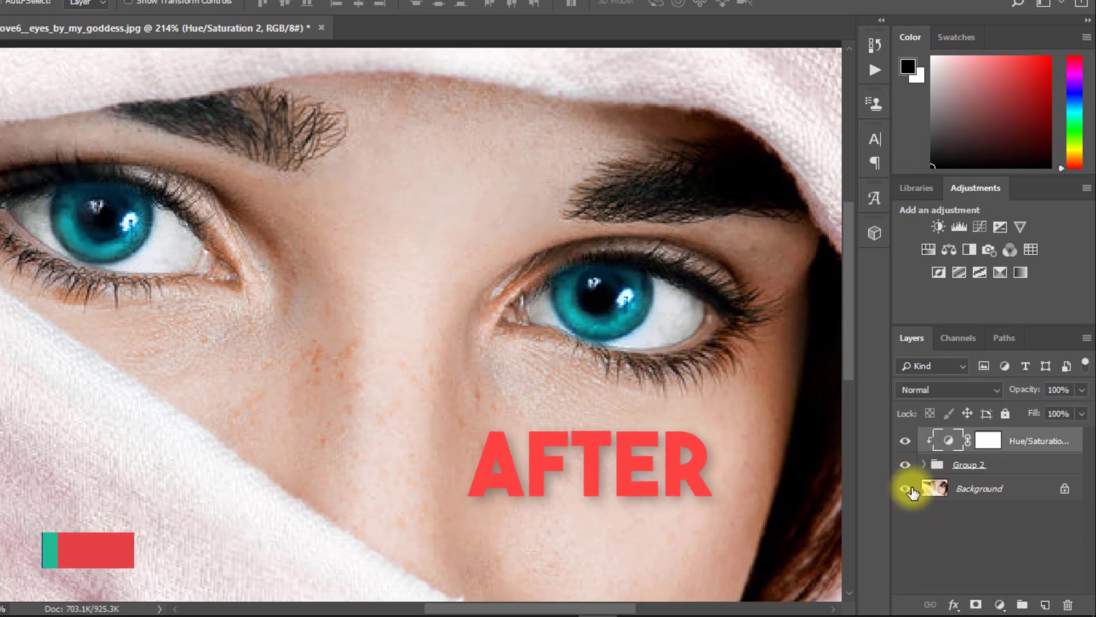